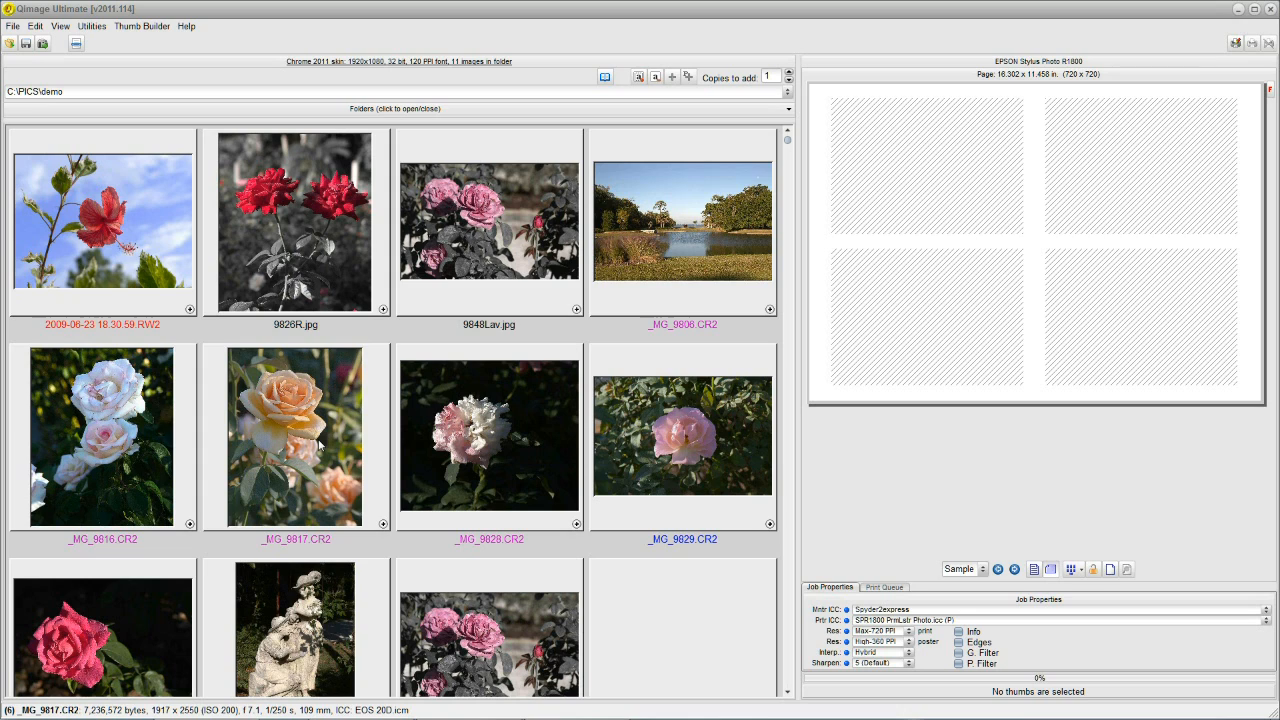
# Queue prints of _MG_9817.CR2: two at 5.00 x 7.00, three at 3.50 x 5.00, and another at 5.00 x 7.00
pyautogui.click(320, 447)
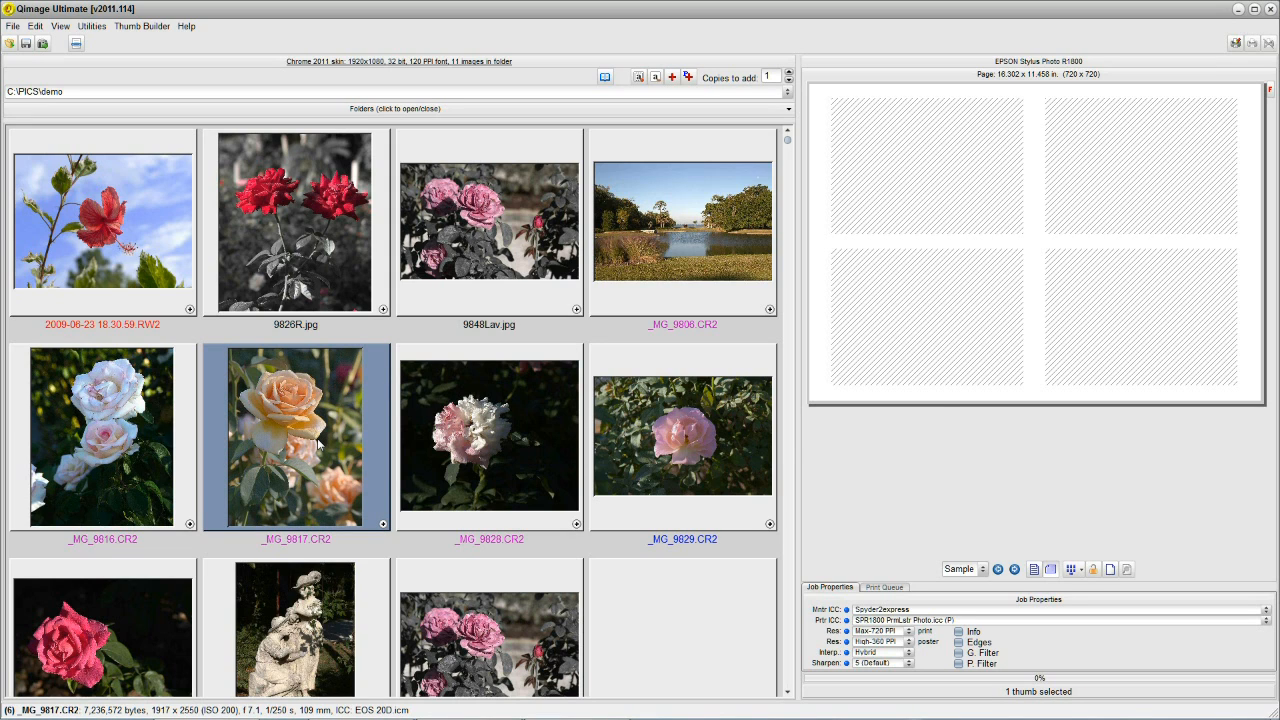
pyautogui.doubleClick(320, 447)
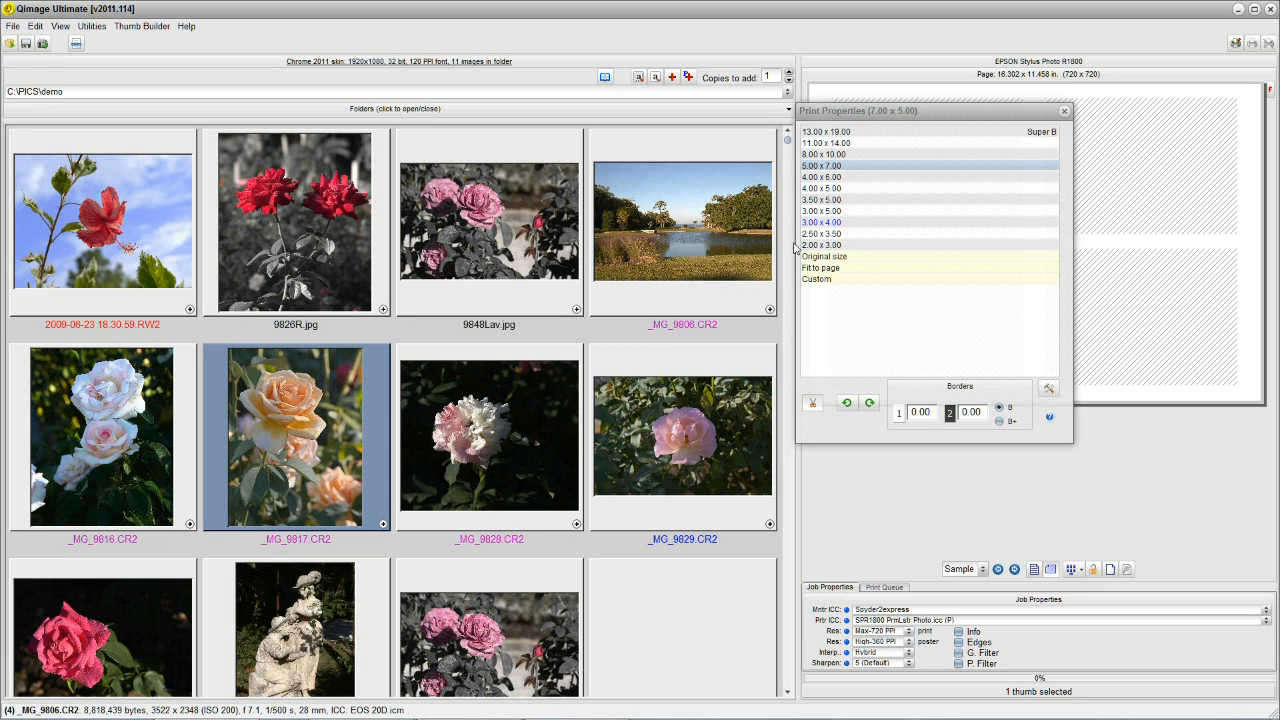
pyautogui.click(829, 168)
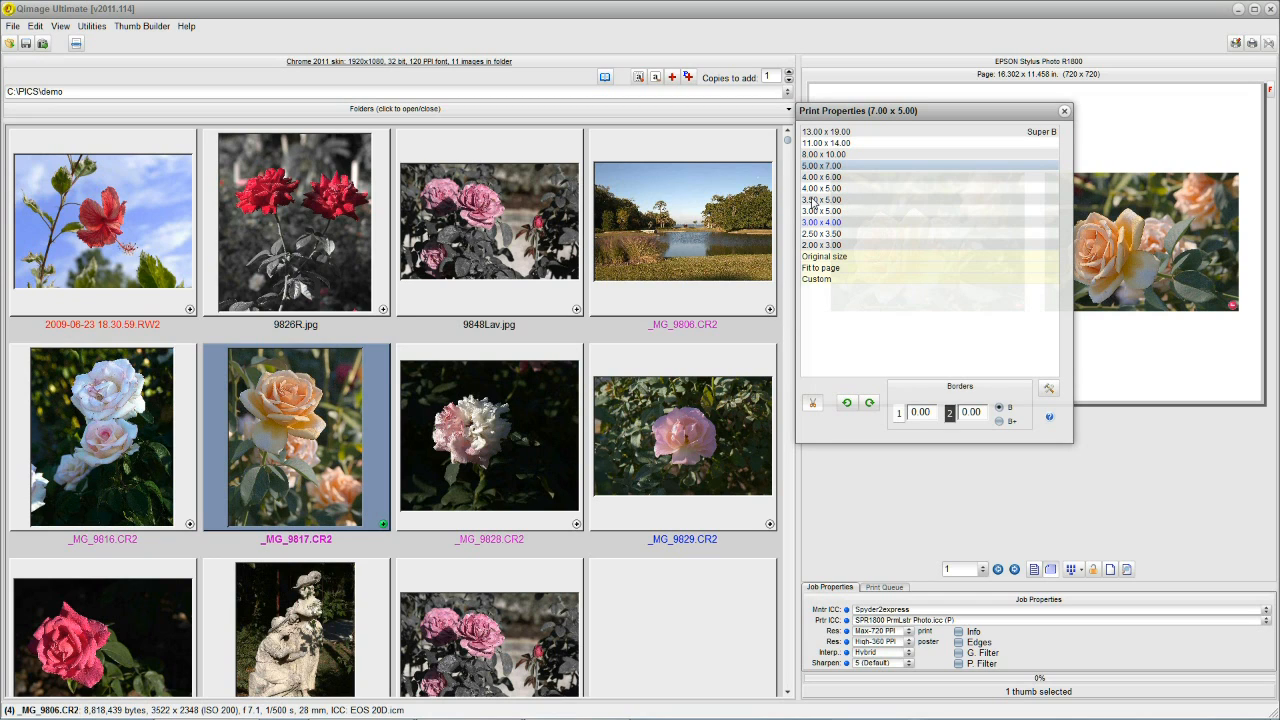
pyautogui.click(812, 201)
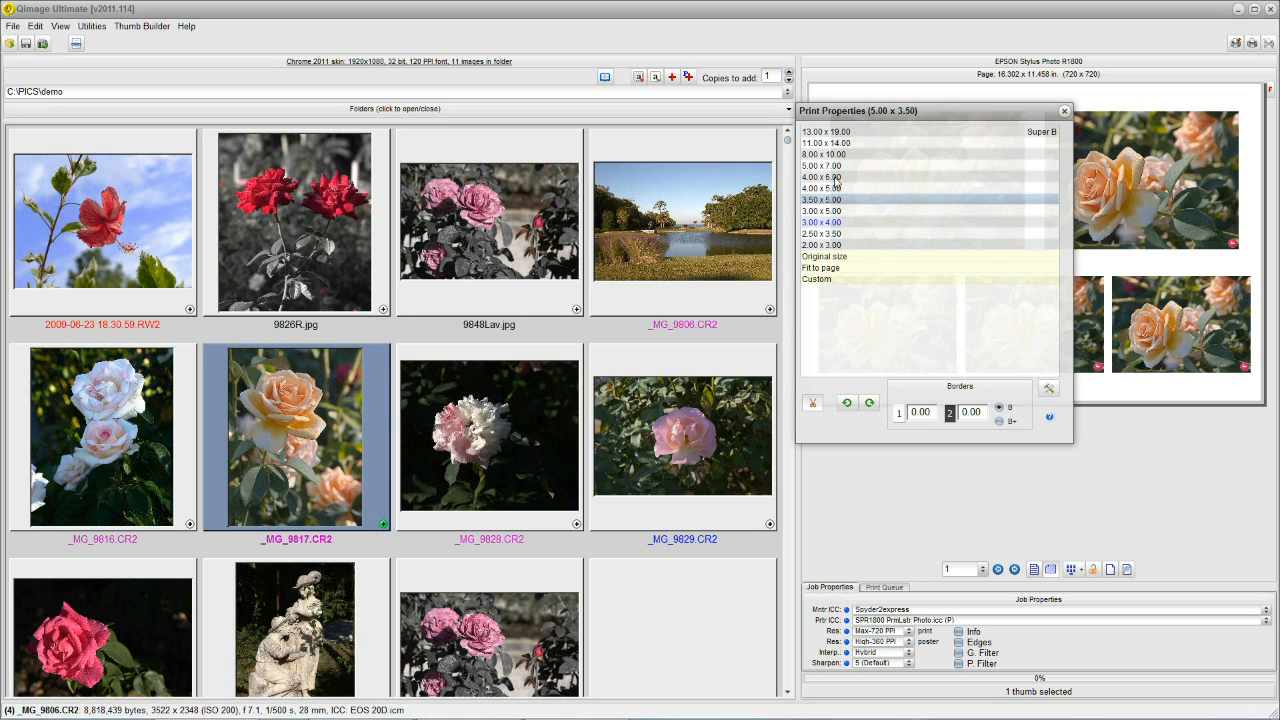
pyautogui.click(838, 167)
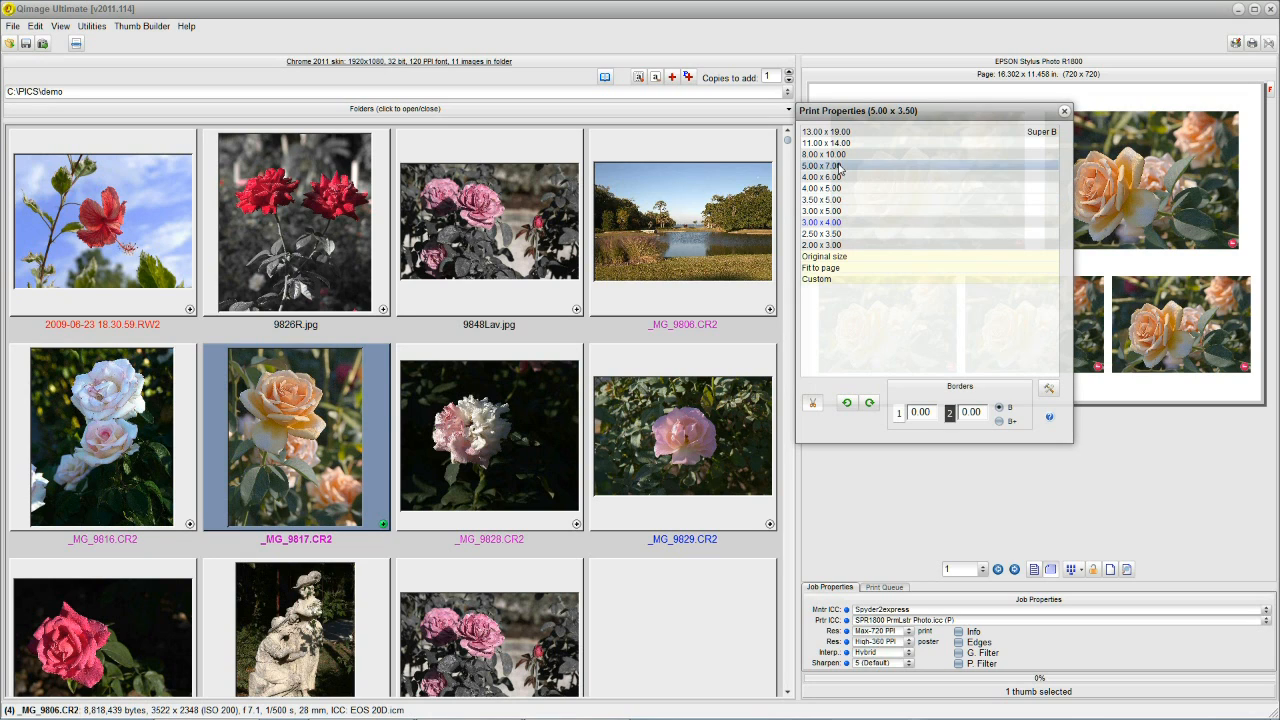
pyautogui.click(1065, 111)
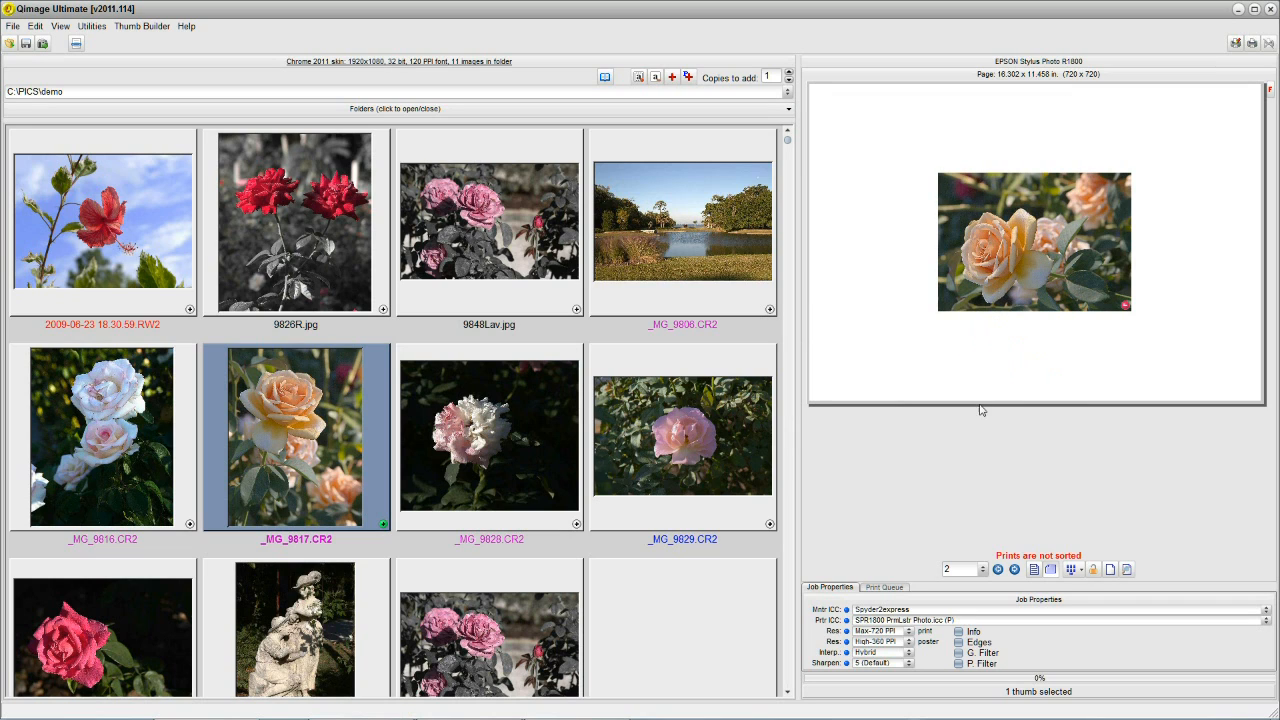
# Check both pages of queued prints, and sort the prints to save paper and simplify cutting
pyautogui.click(997, 569)
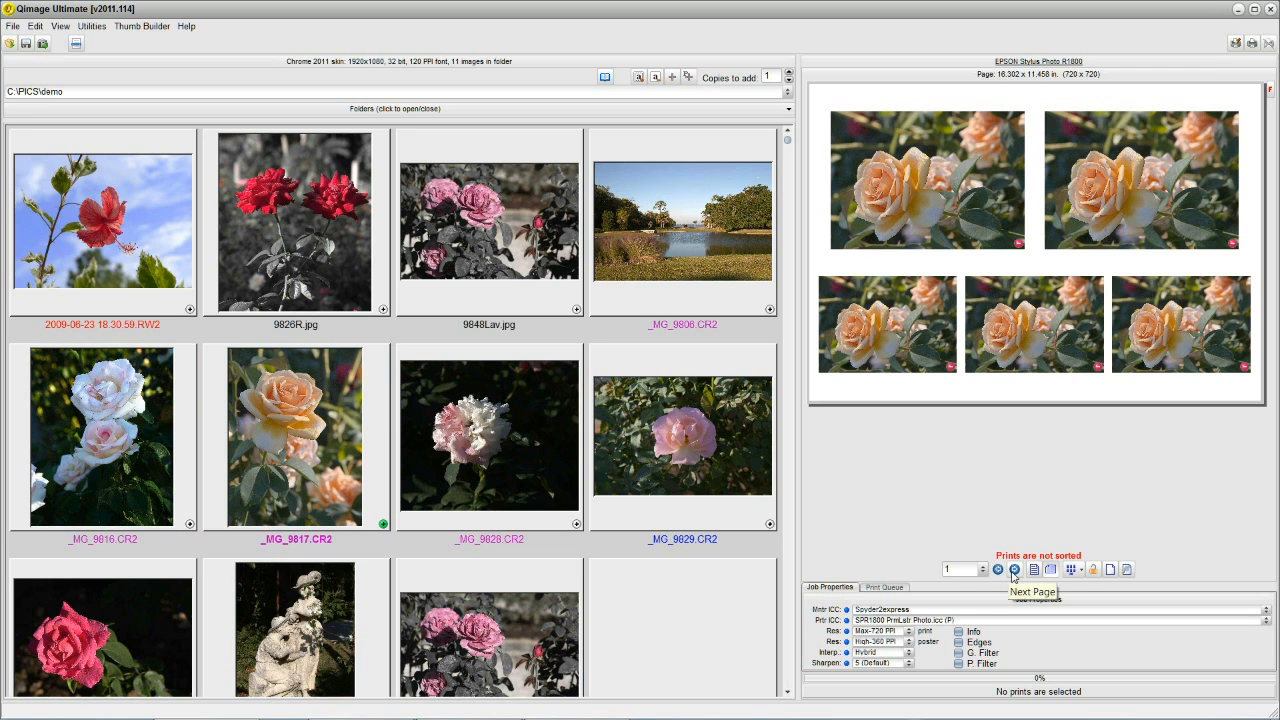
pyautogui.click(1014, 569)
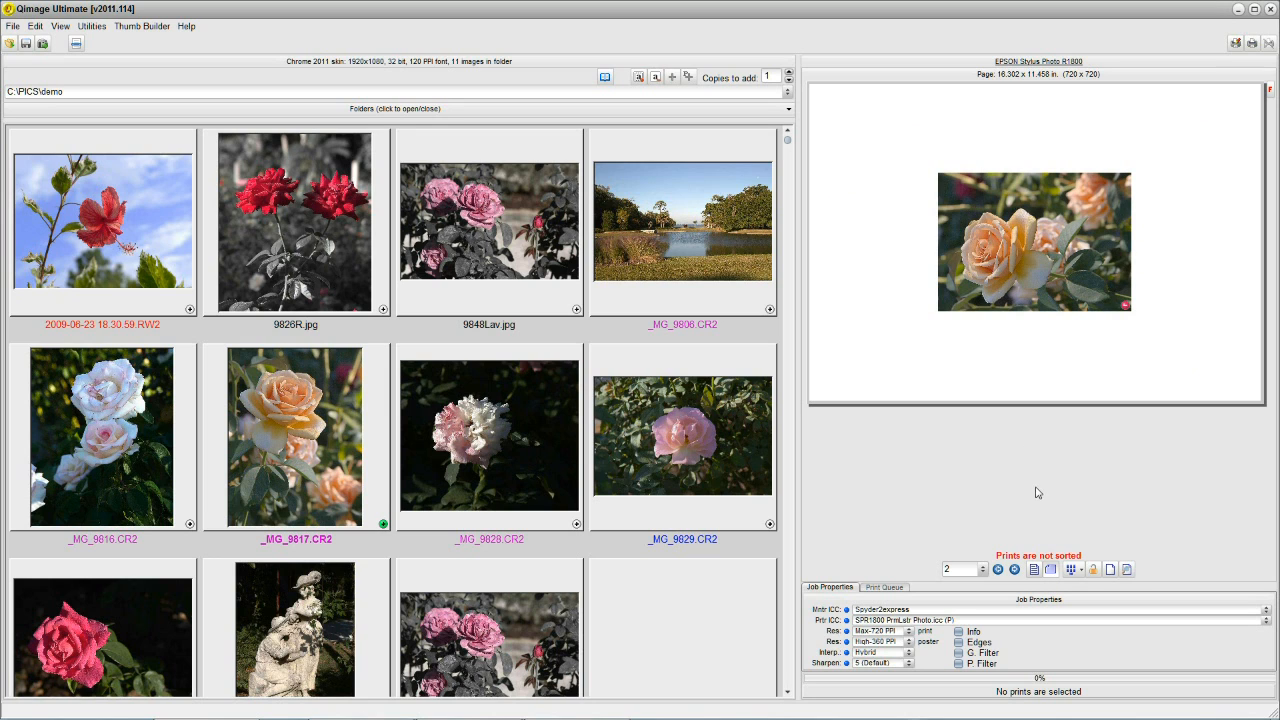
pyautogui.rightClick(1043, 306)
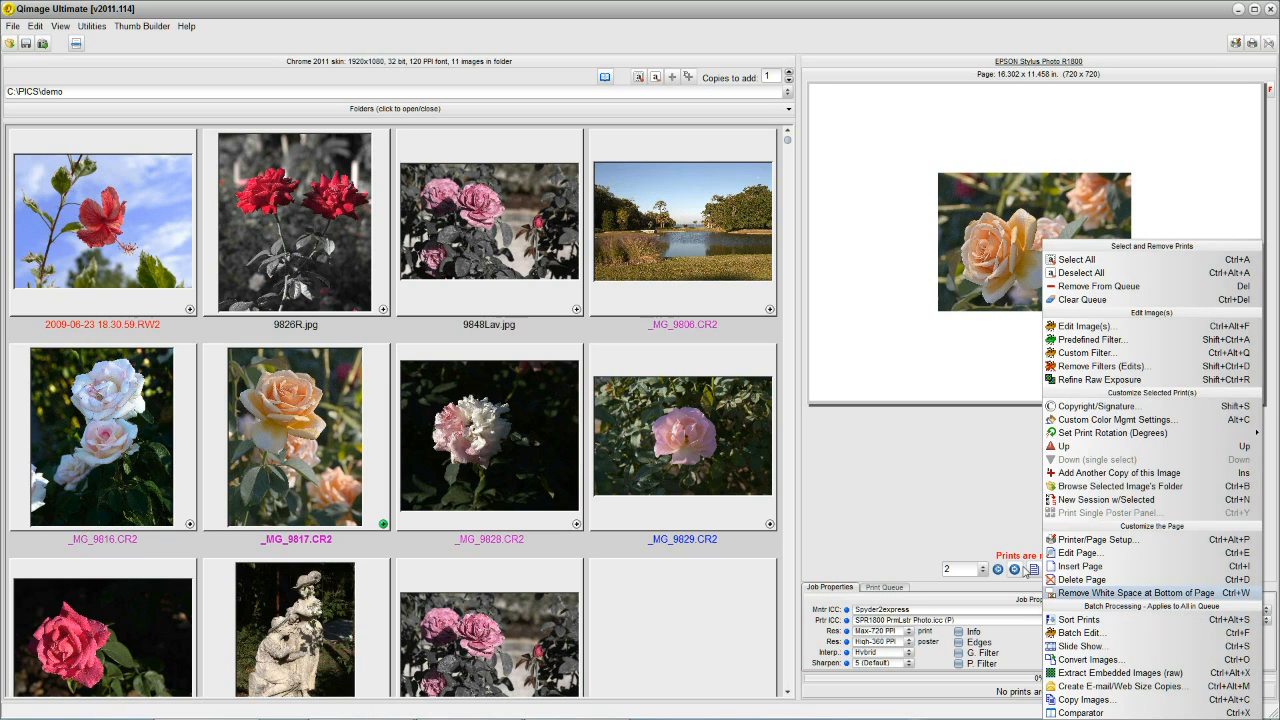
pyautogui.click(1024, 559)
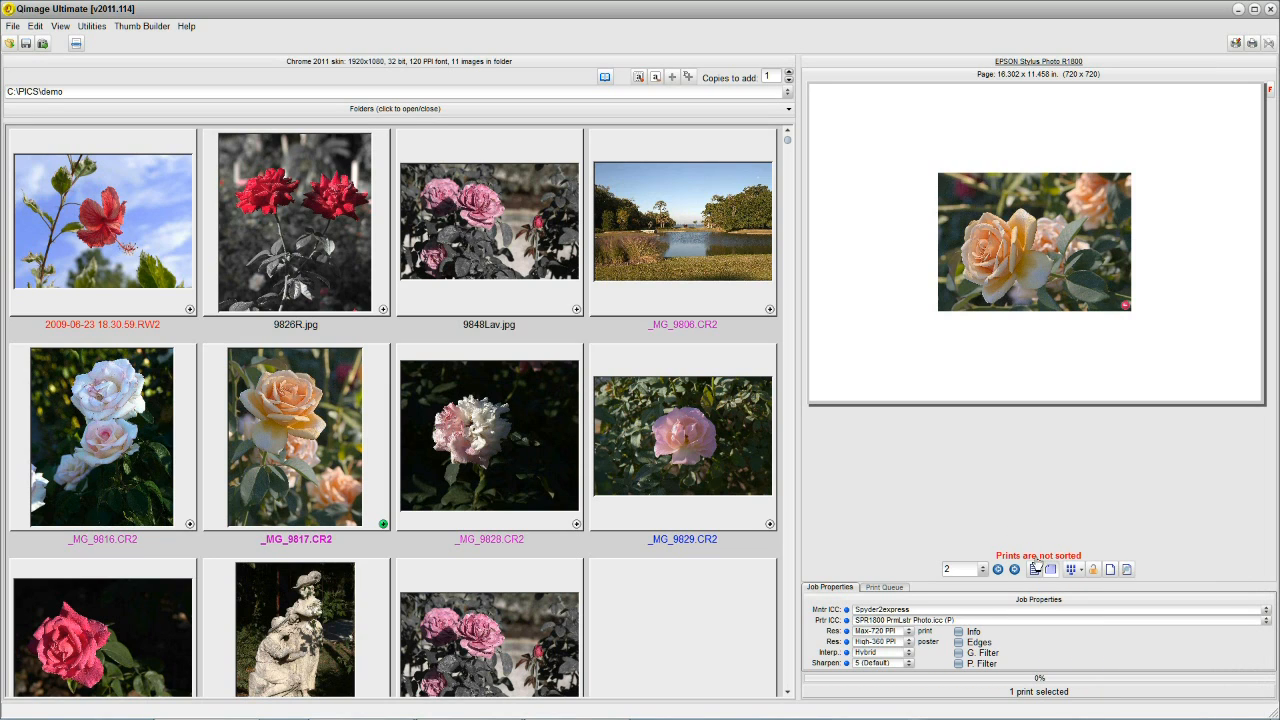
pyautogui.click(1030, 560)
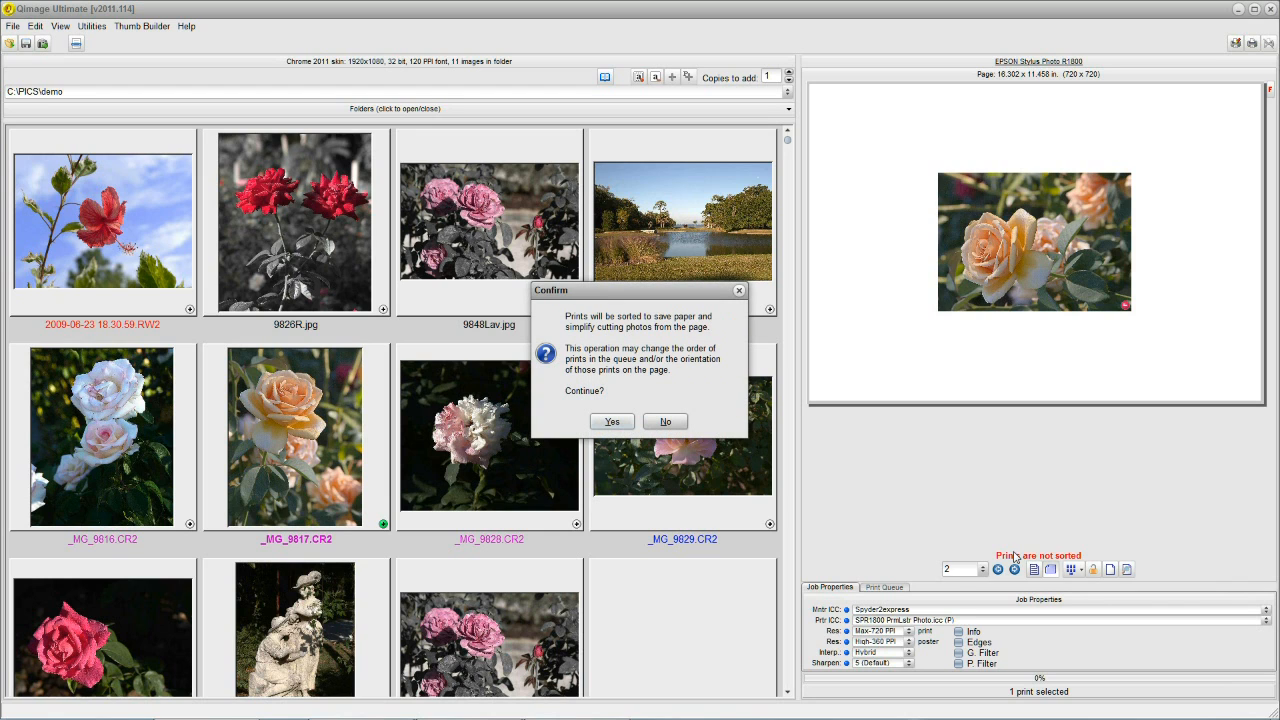
pyautogui.click(612, 421)
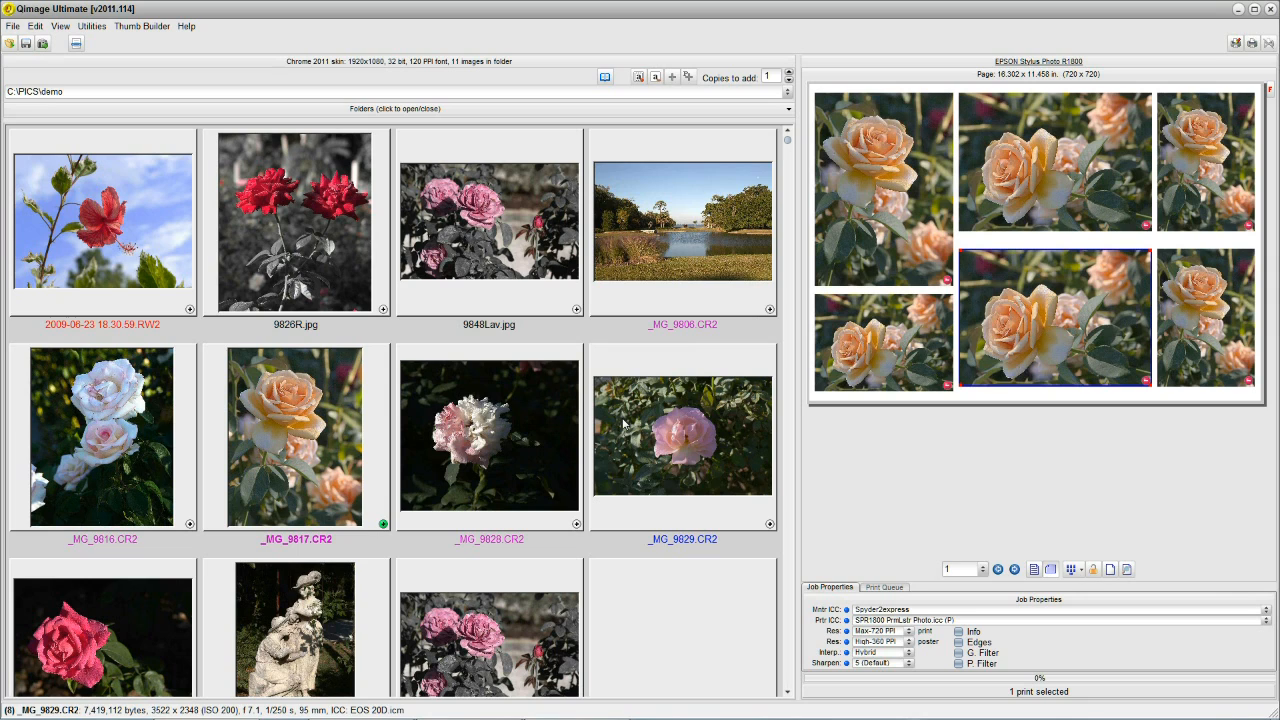
pyautogui.moveTo(1005, 352)
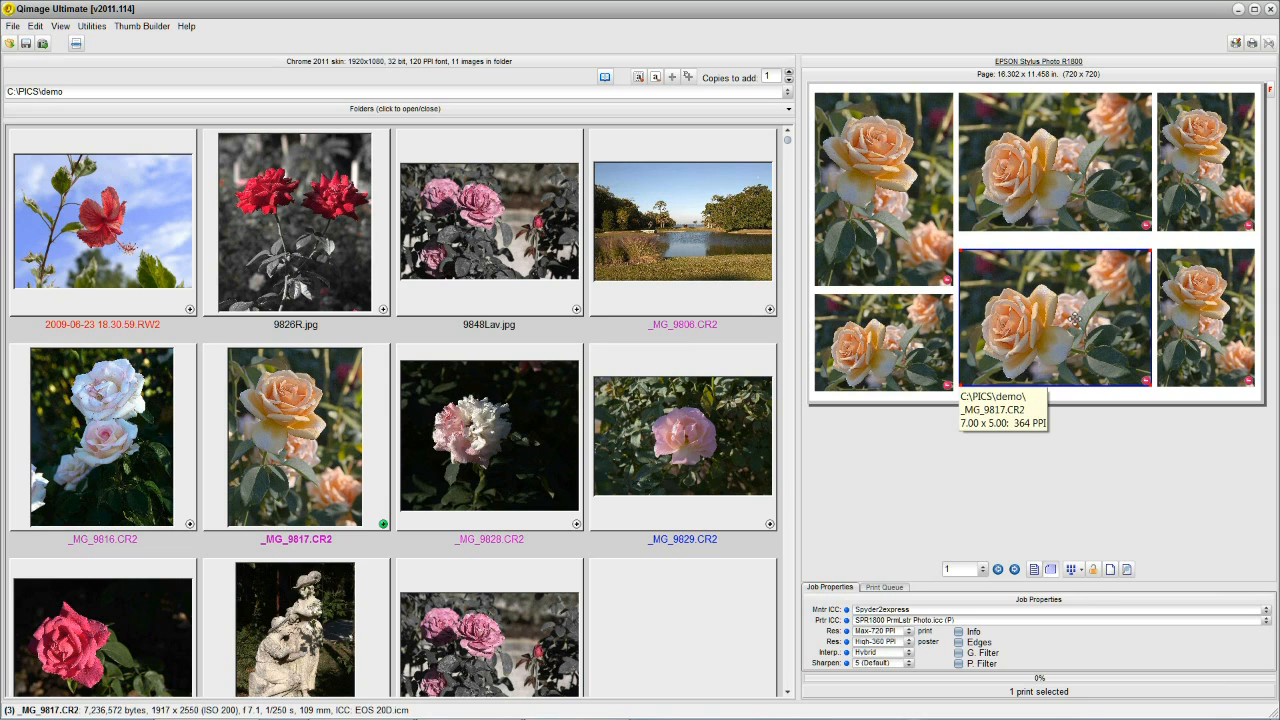
pyautogui.click(1015, 570)
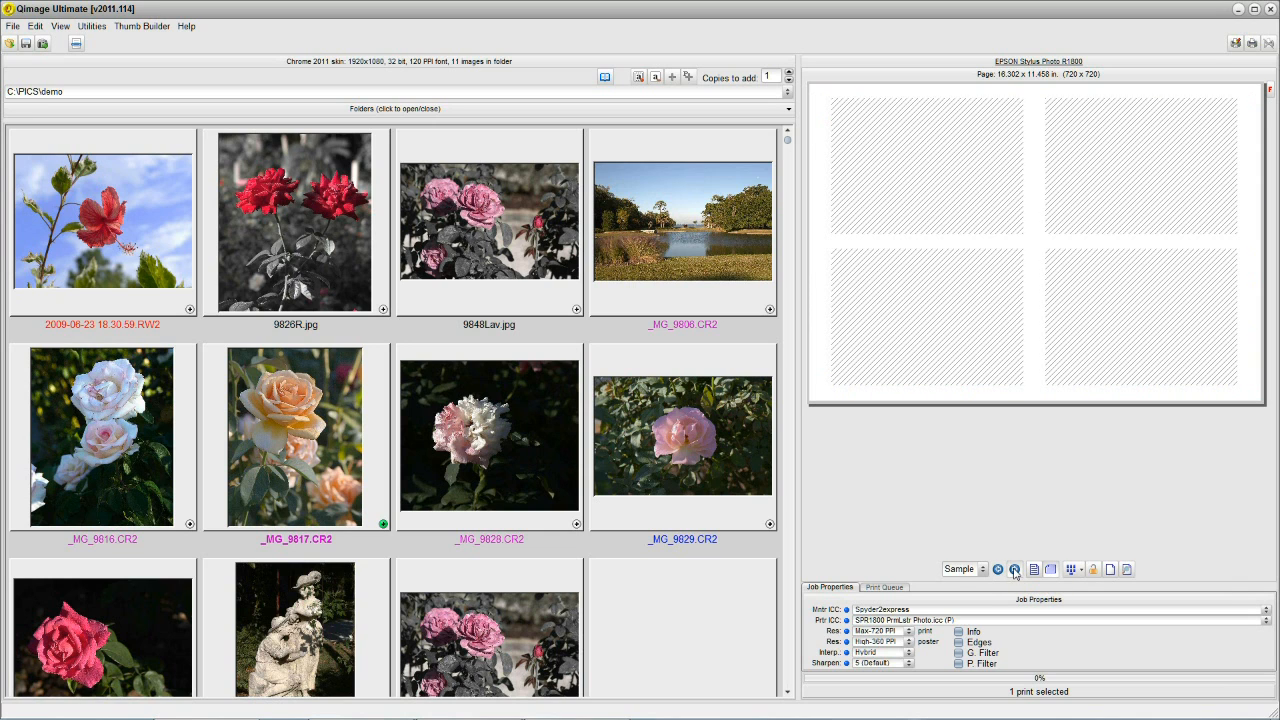
pyautogui.click(1015, 570)
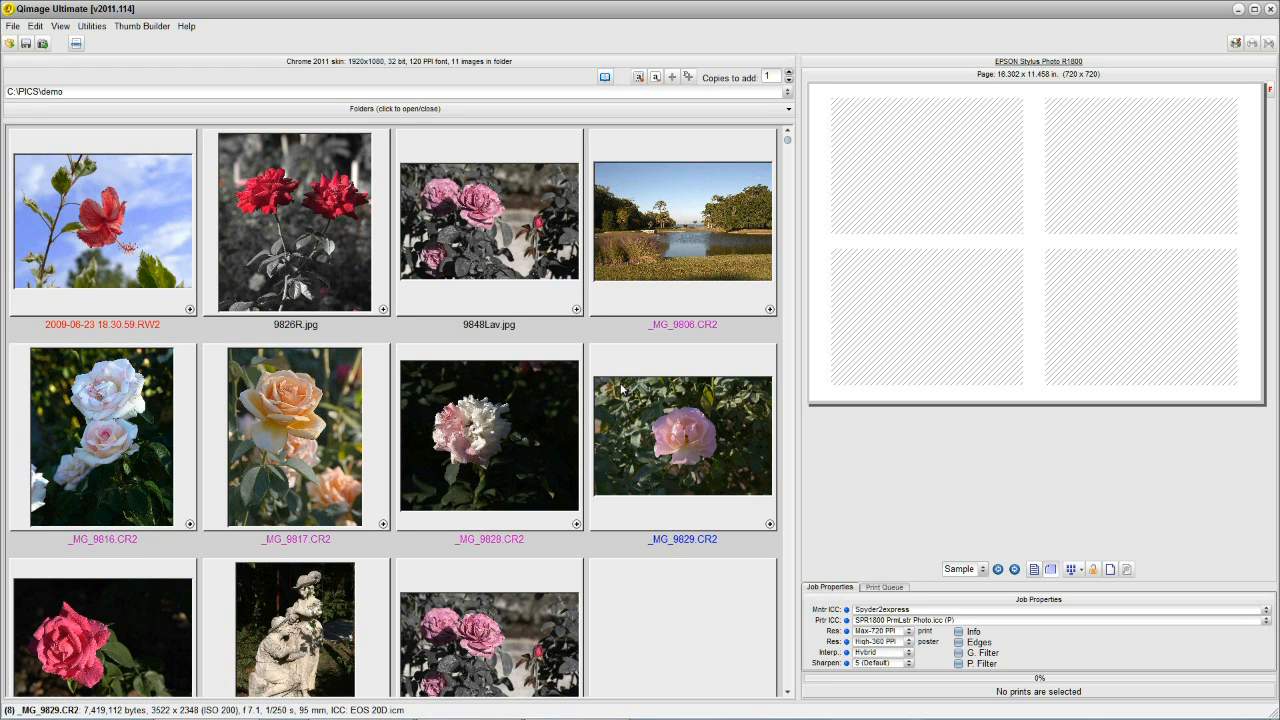
# Add all images in the demo folder to the print queue
pyautogui.click(323, 445)
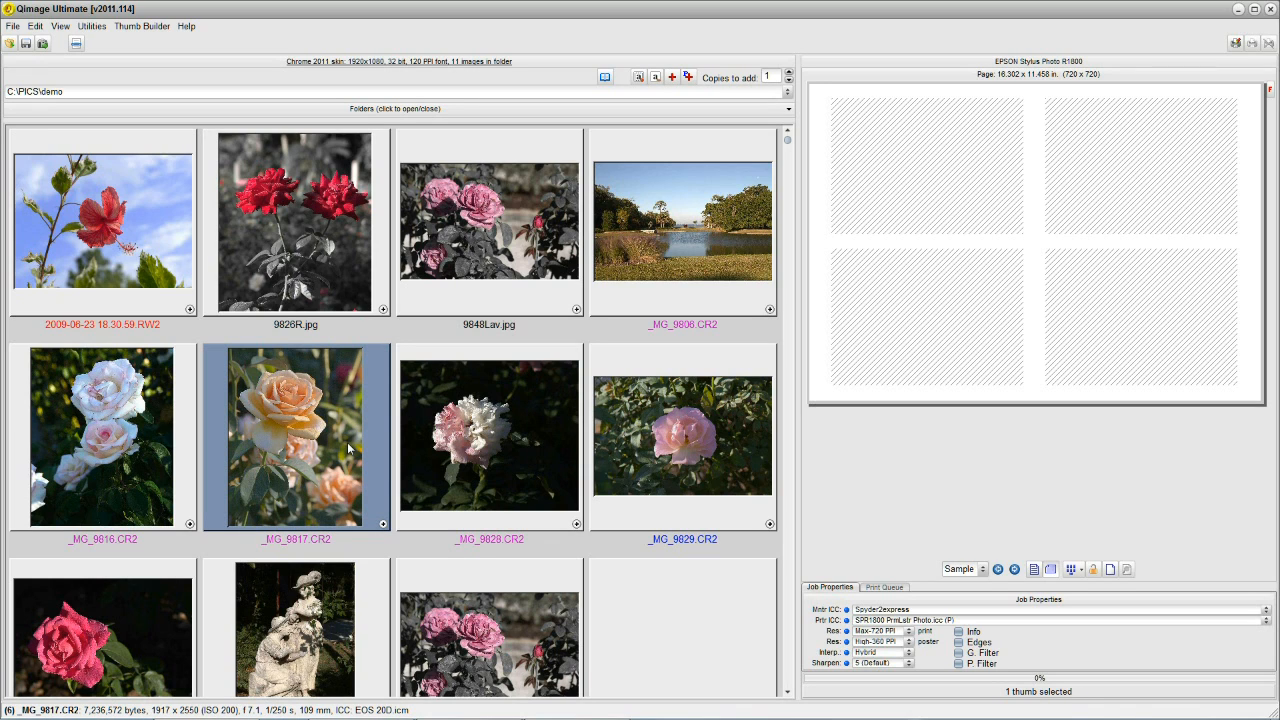
pyautogui.hotkey('ctrl', 'a')
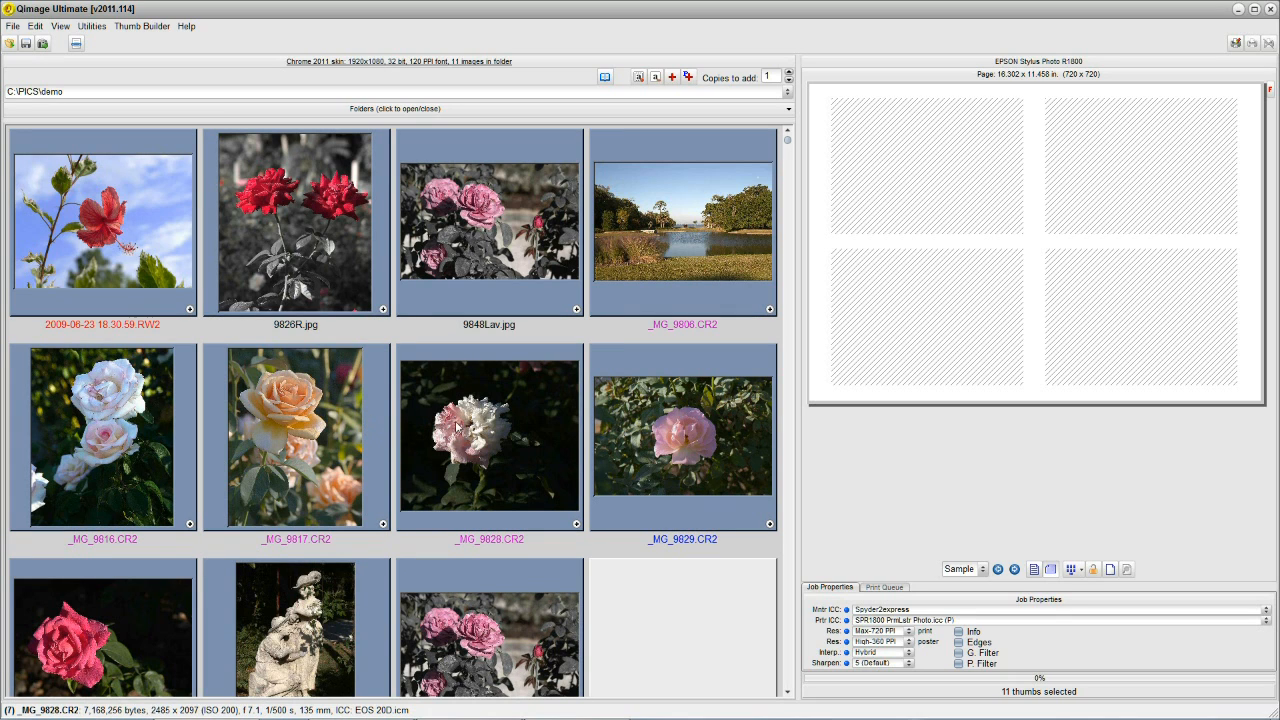
pyautogui.click(576, 524)
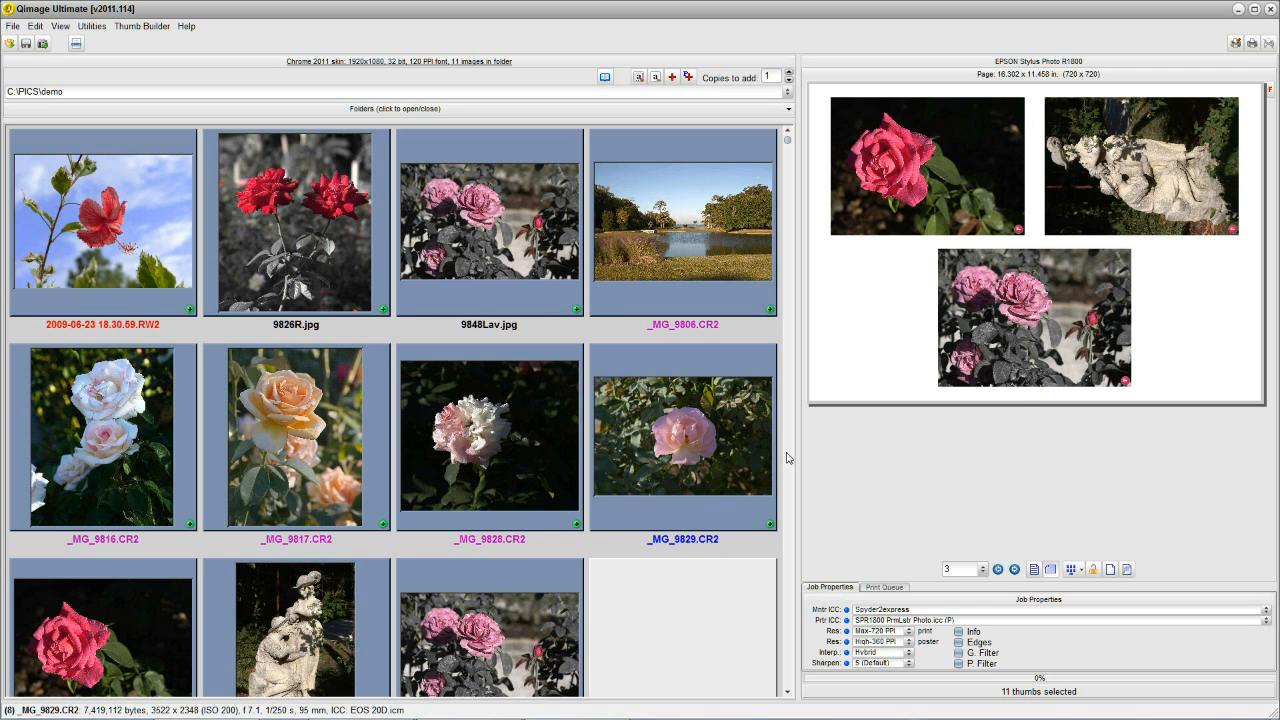
# Start a windowed slide show of the queued images with user advance and file names stamped at the upper left
pyautogui.rightClick(1006, 294)
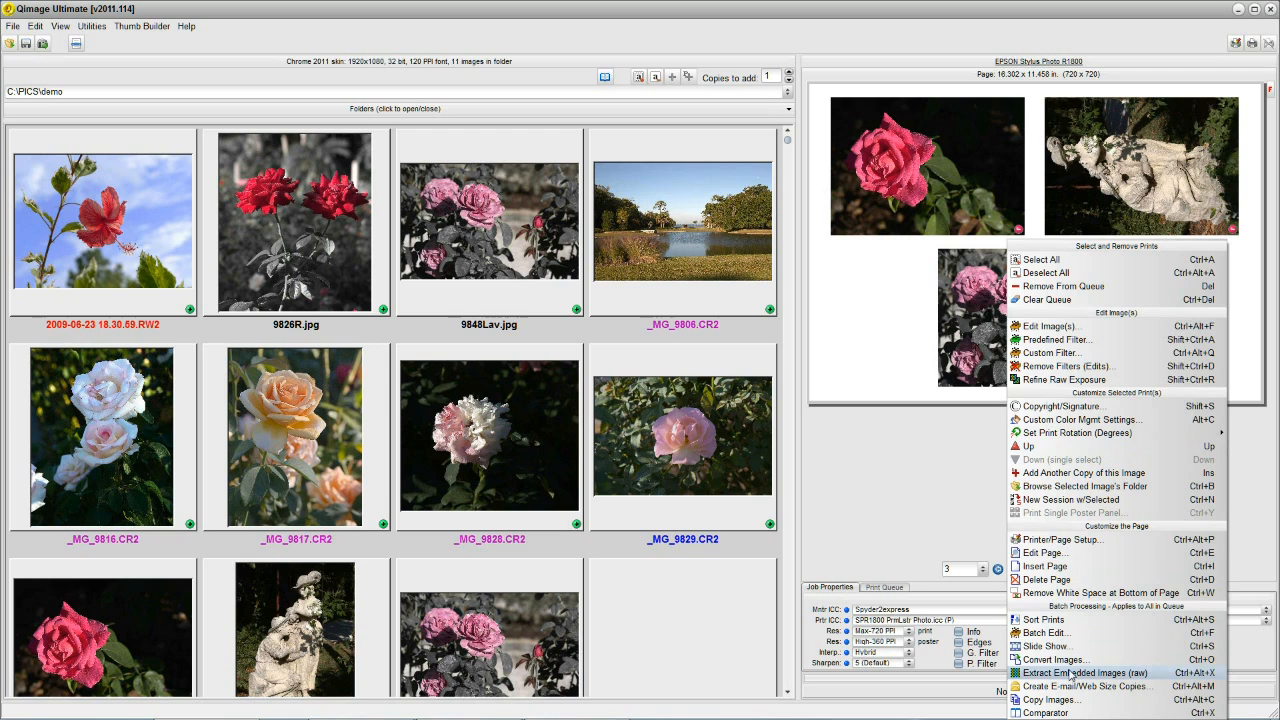
pyautogui.click(1044, 646)
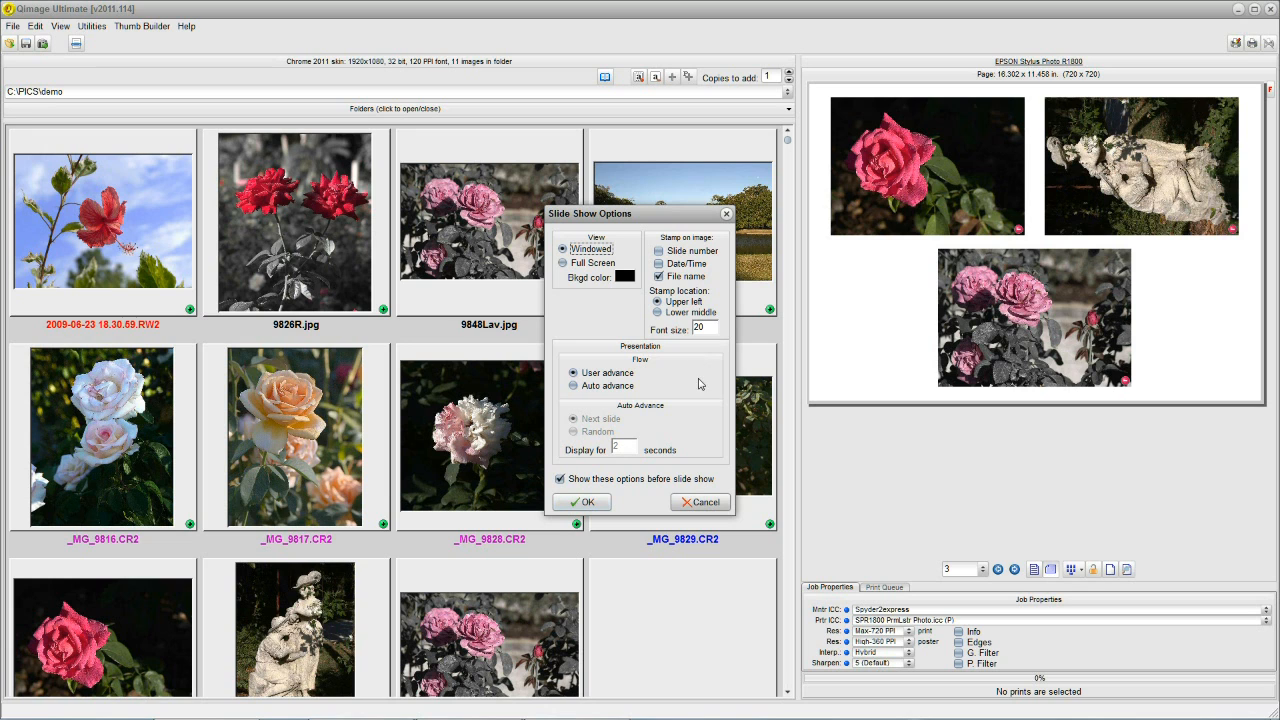
pyautogui.click(587, 504)
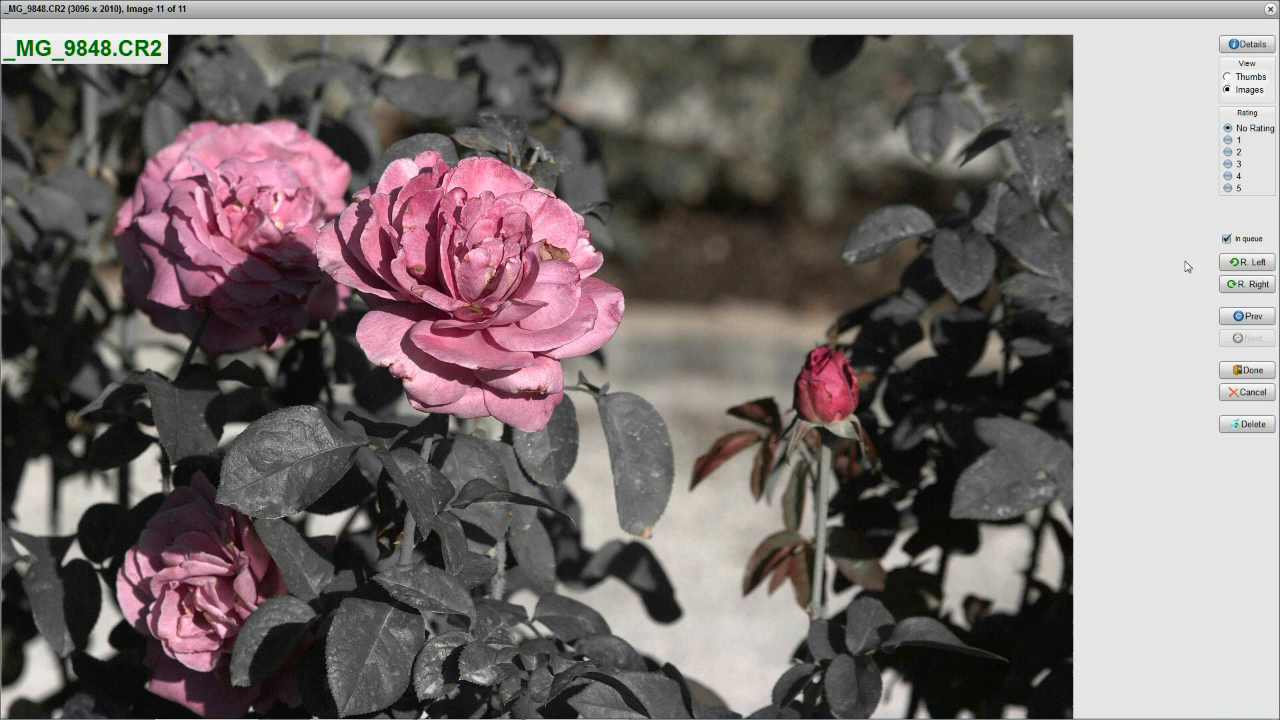
# Go back through the slide show, rating _MG_9832.CR2 as 5 and _MG_9829.CR2 as 3
pyautogui.click(1252, 317)
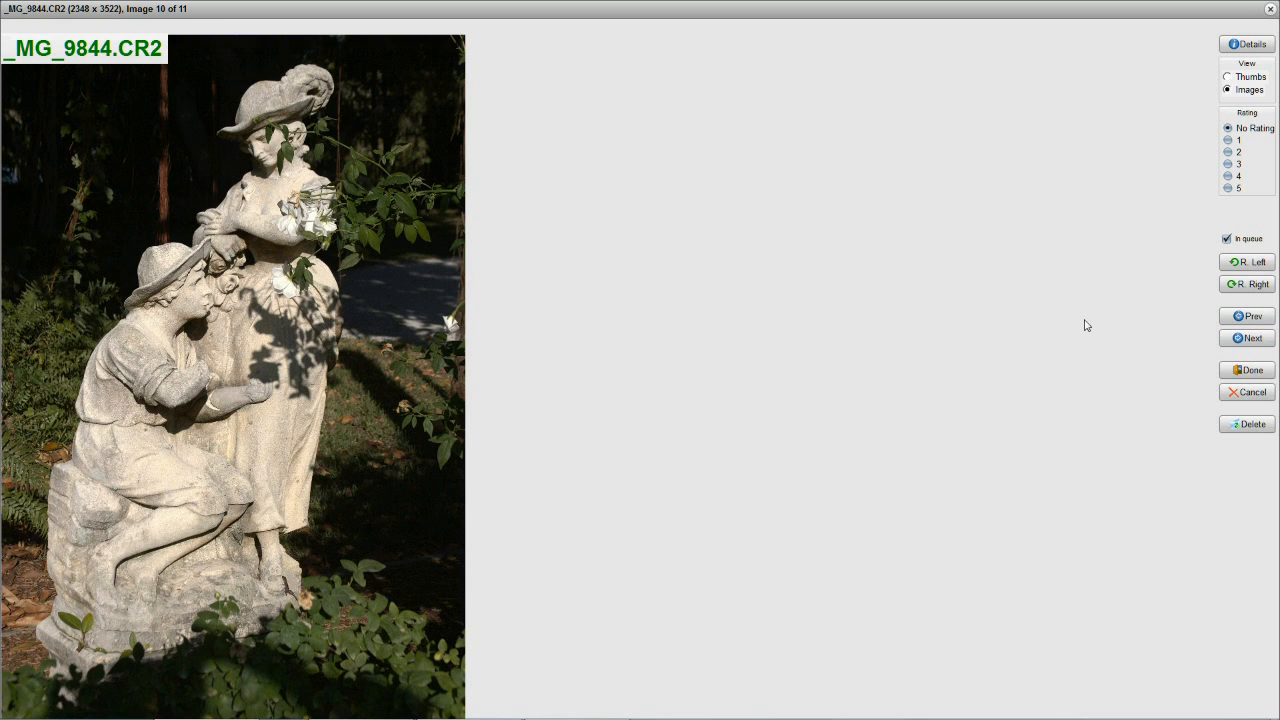
pyautogui.click(1250, 317)
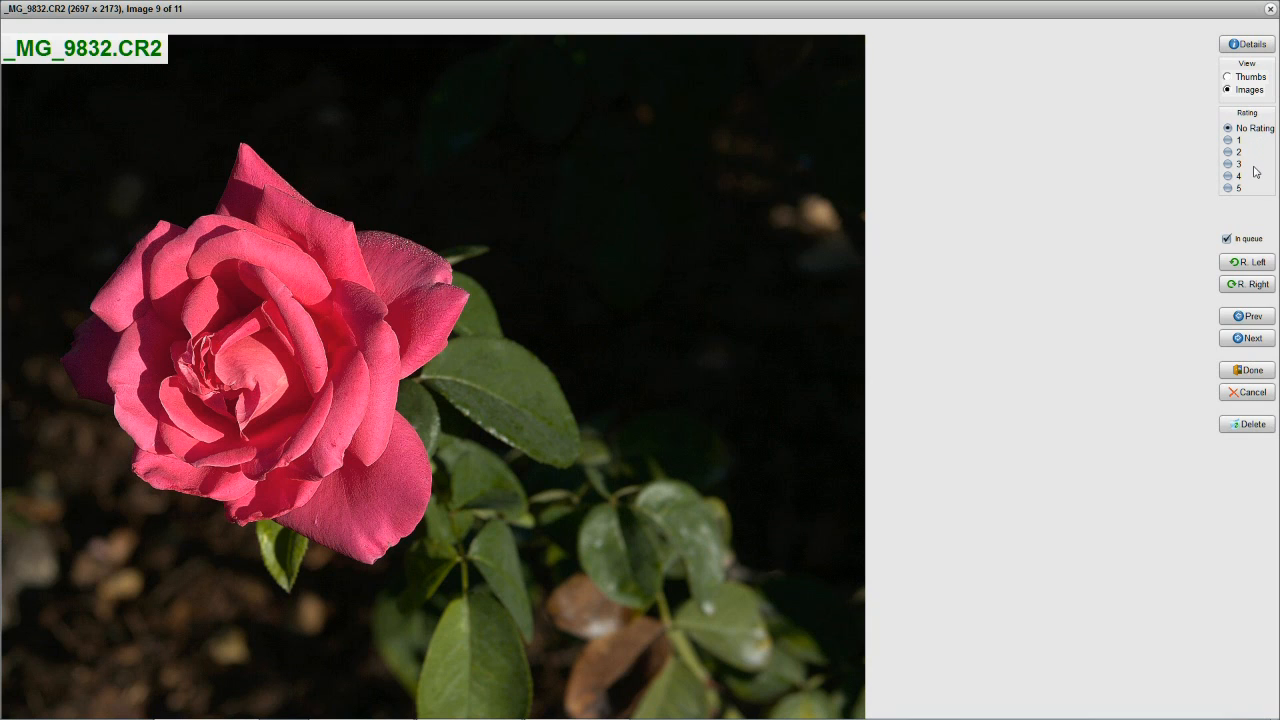
pyautogui.click(1229, 189)
pyautogui.click(1232, 316)
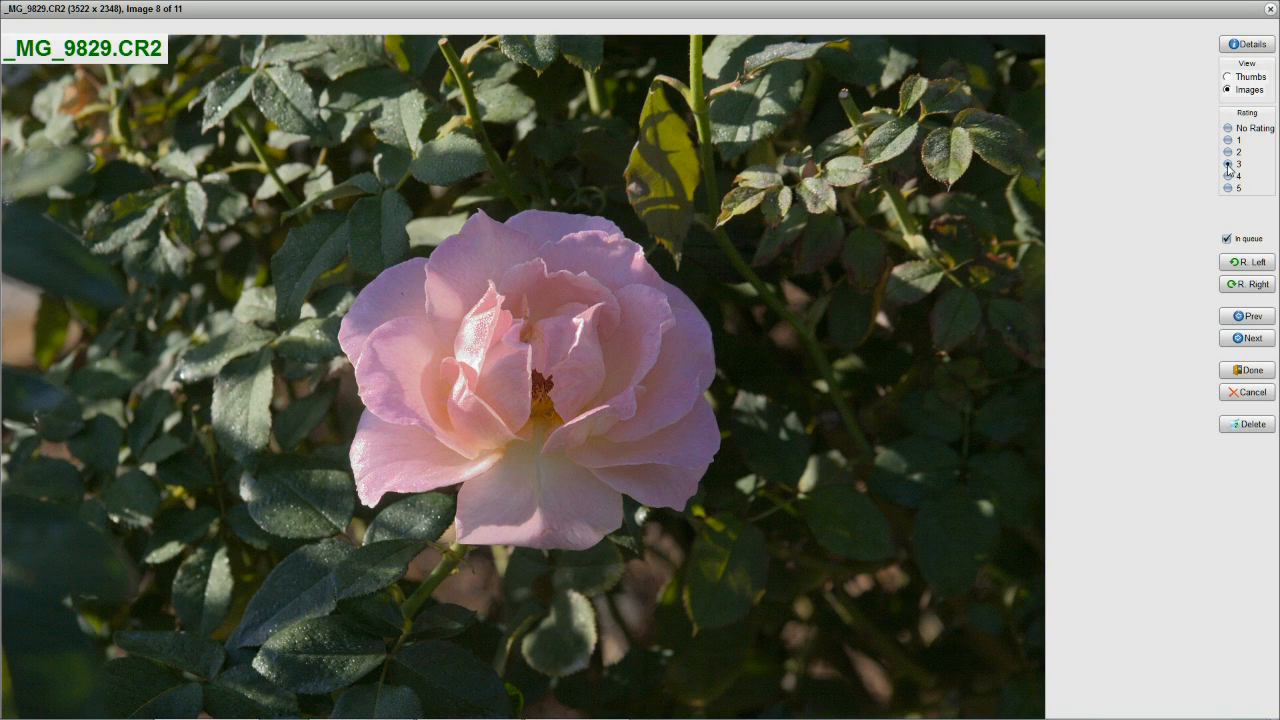
pyautogui.click(1251, 317)
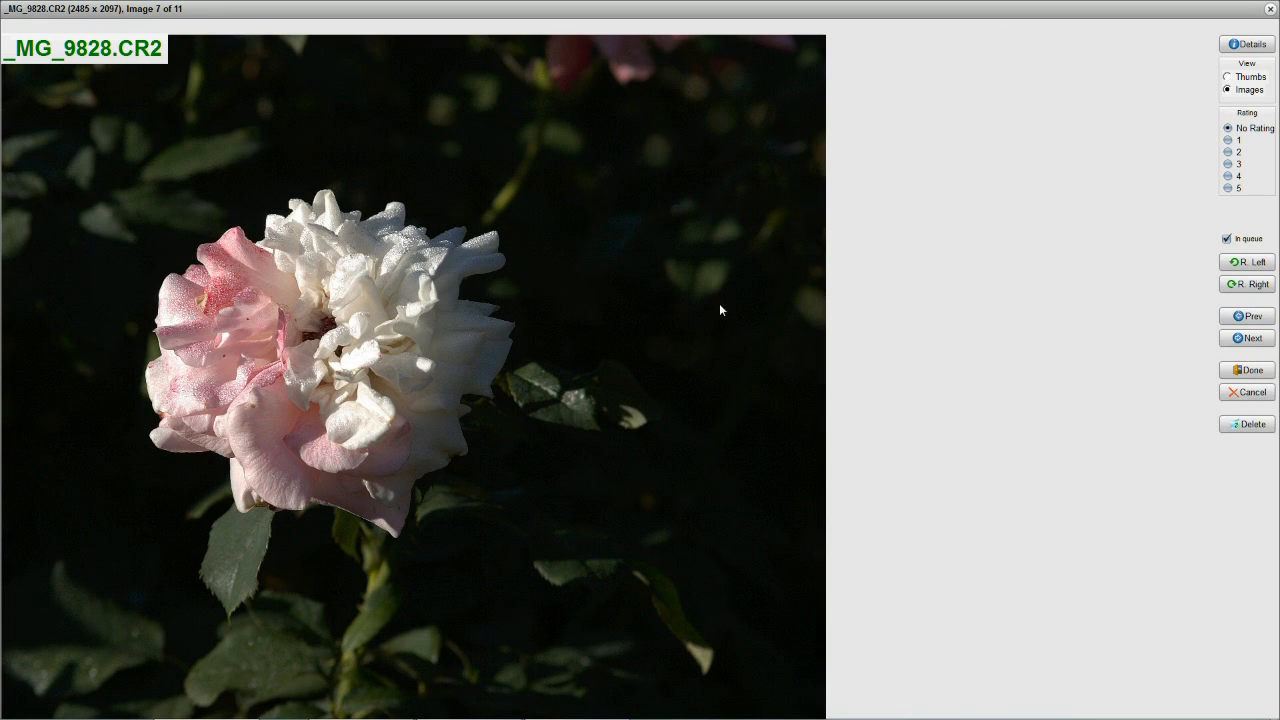
# Rate _MG_9828.CR2 and _MG_9817.CR2 as 5, _MG_9816.CR2 as 2 and _MG_9806.CR2 as 4, and finish the slide show
pyautogui.click(1228, 188)
pyautogui.click(1251, 317)
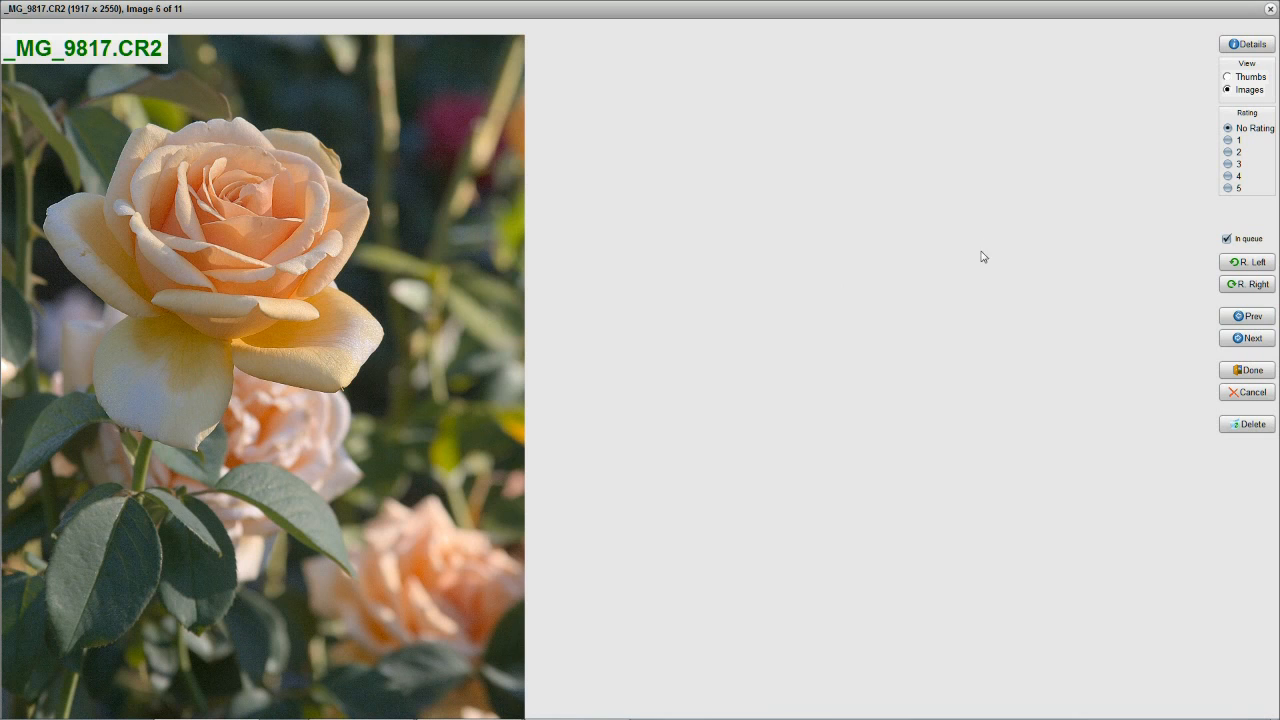
pyautogui.click(1230, 189)
pyautogui.click(1228, 315)
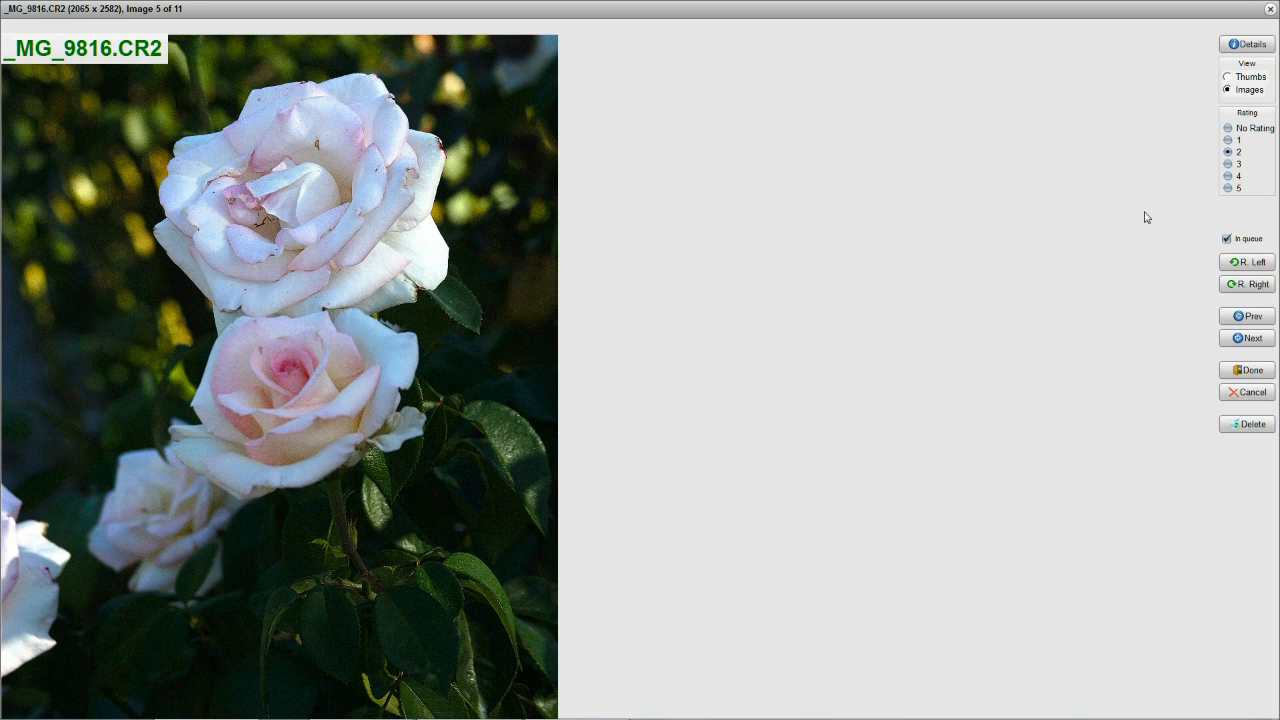
pyautogui.click(1257, 317)
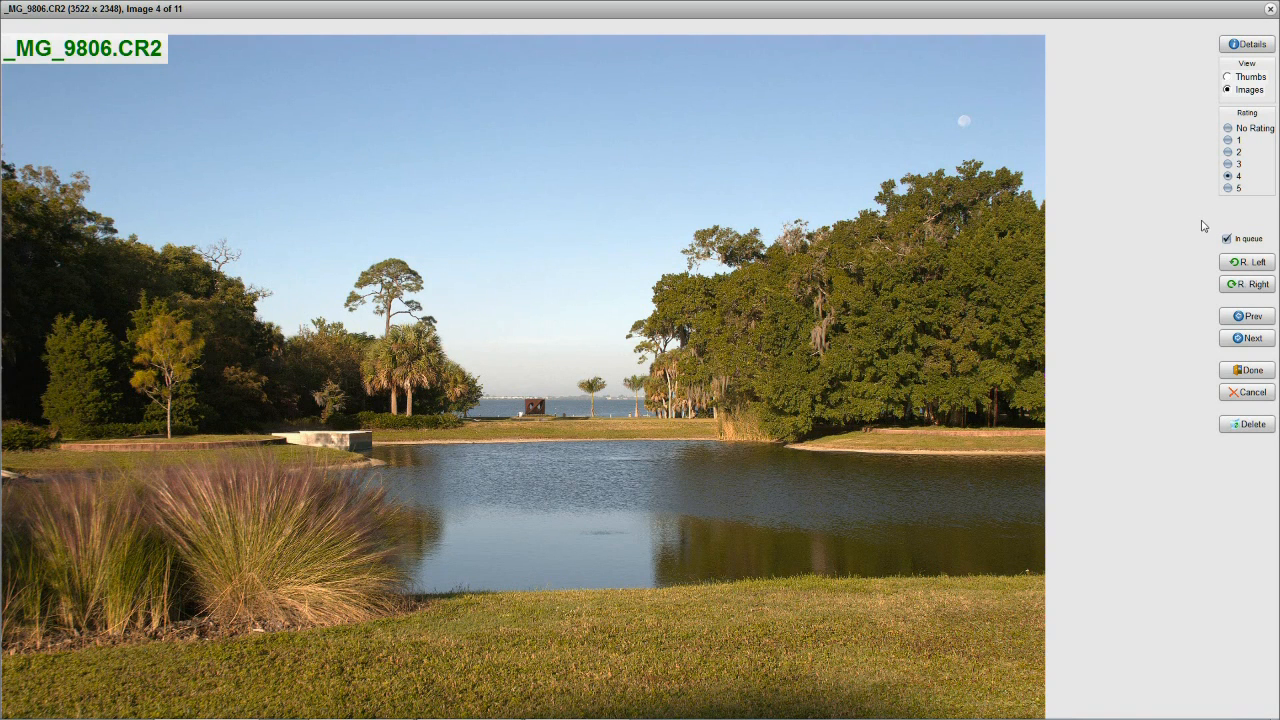
pyautogui.click(1248, 371)
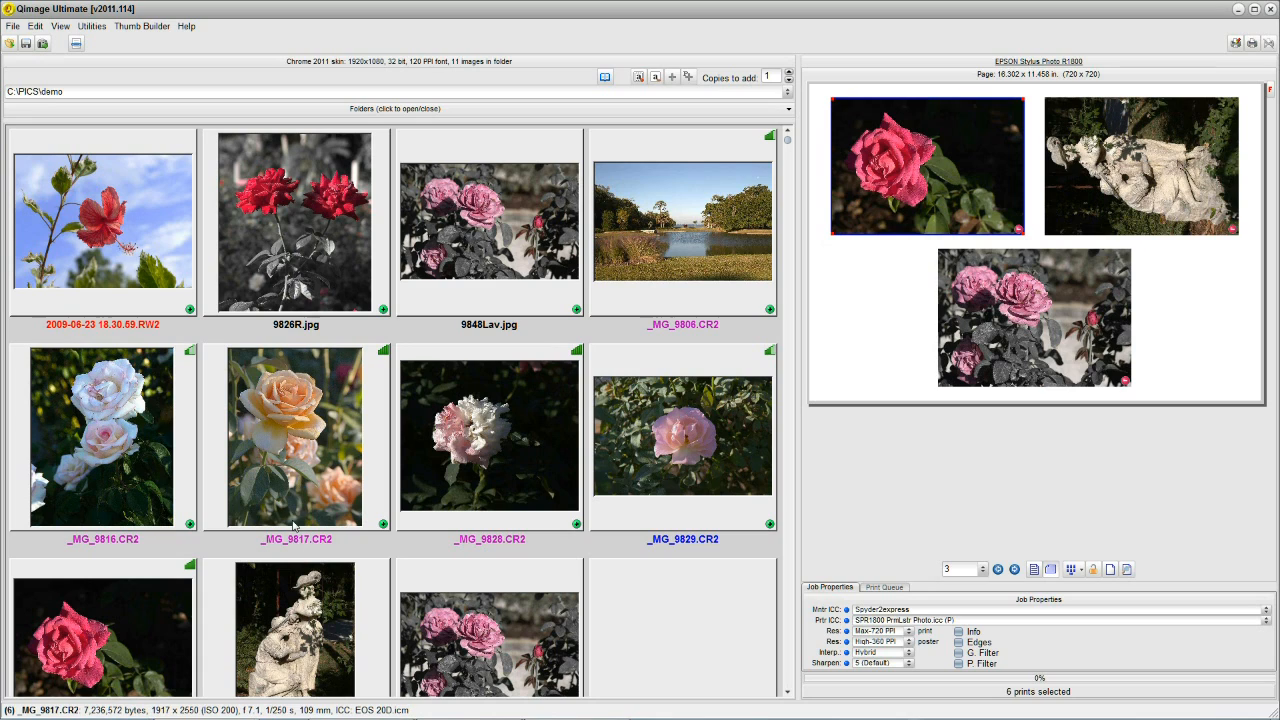
# Set the _MG_9817.CR2 thumbnail to No Rating
pyautogui.click(308, 426)
pyautogui.rightClick(310, 433)
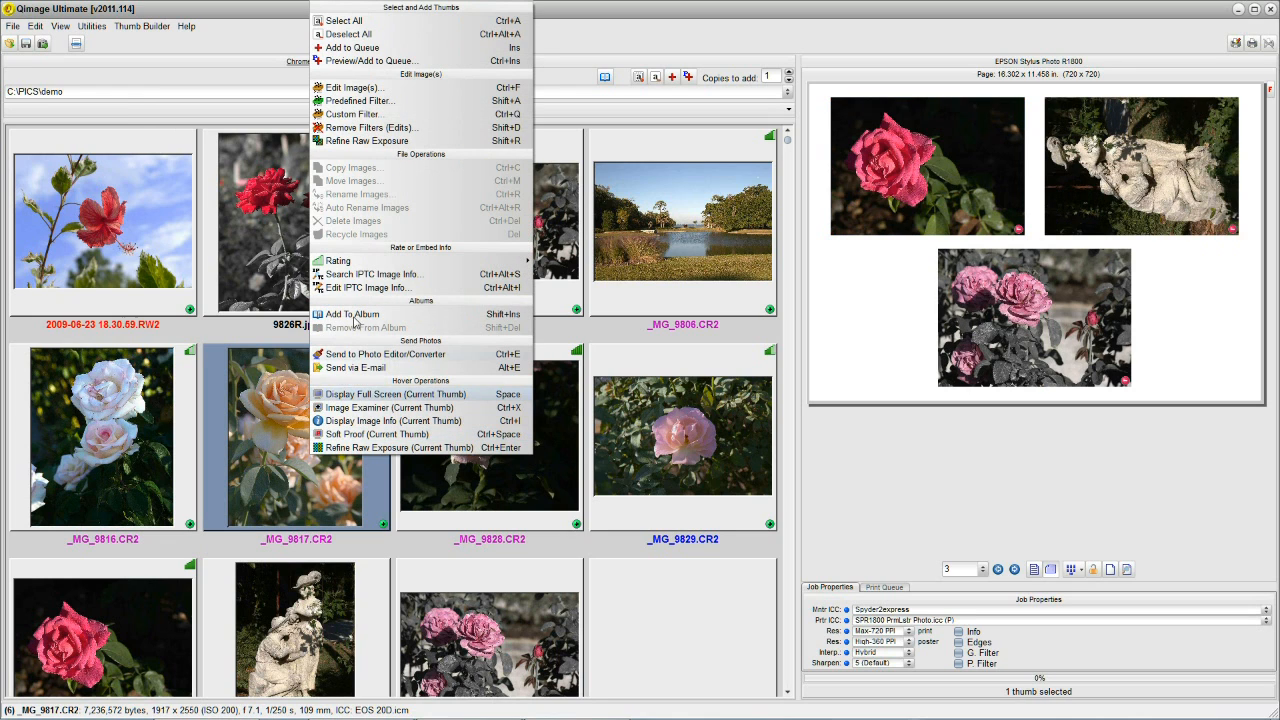
pyautogui.moveTo(370, 262)
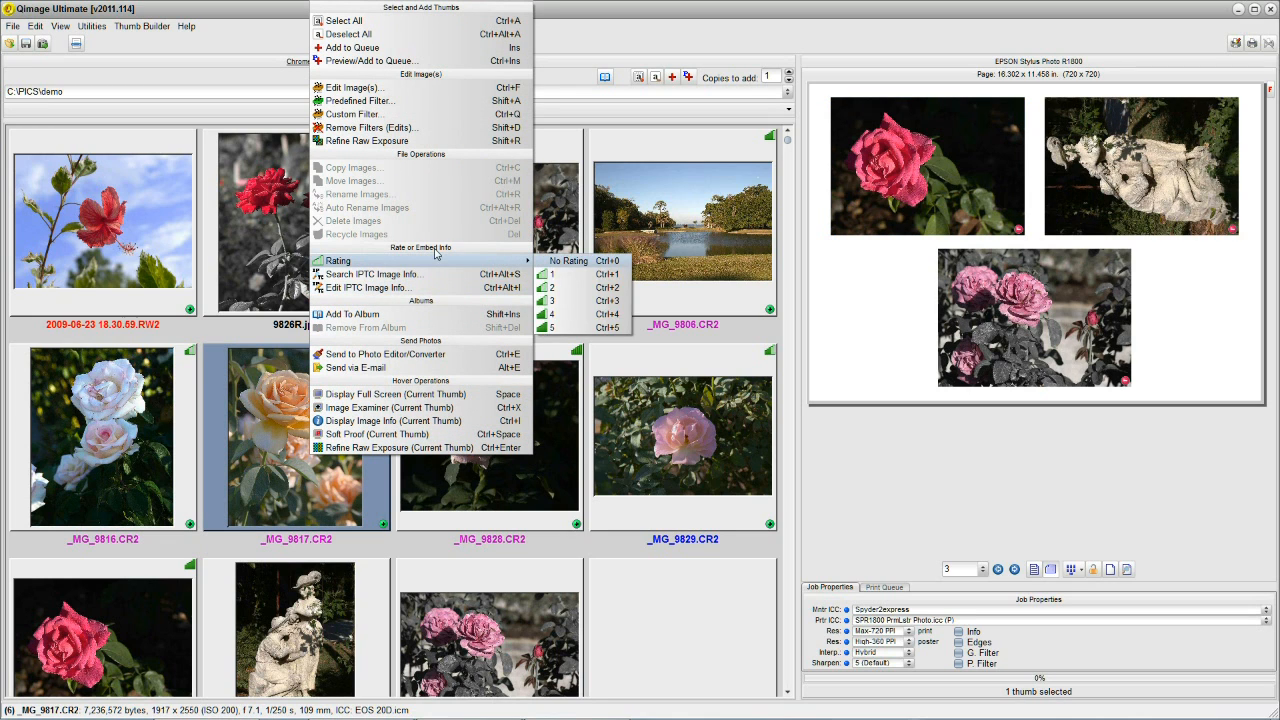
pyautogui.click(570, 261)
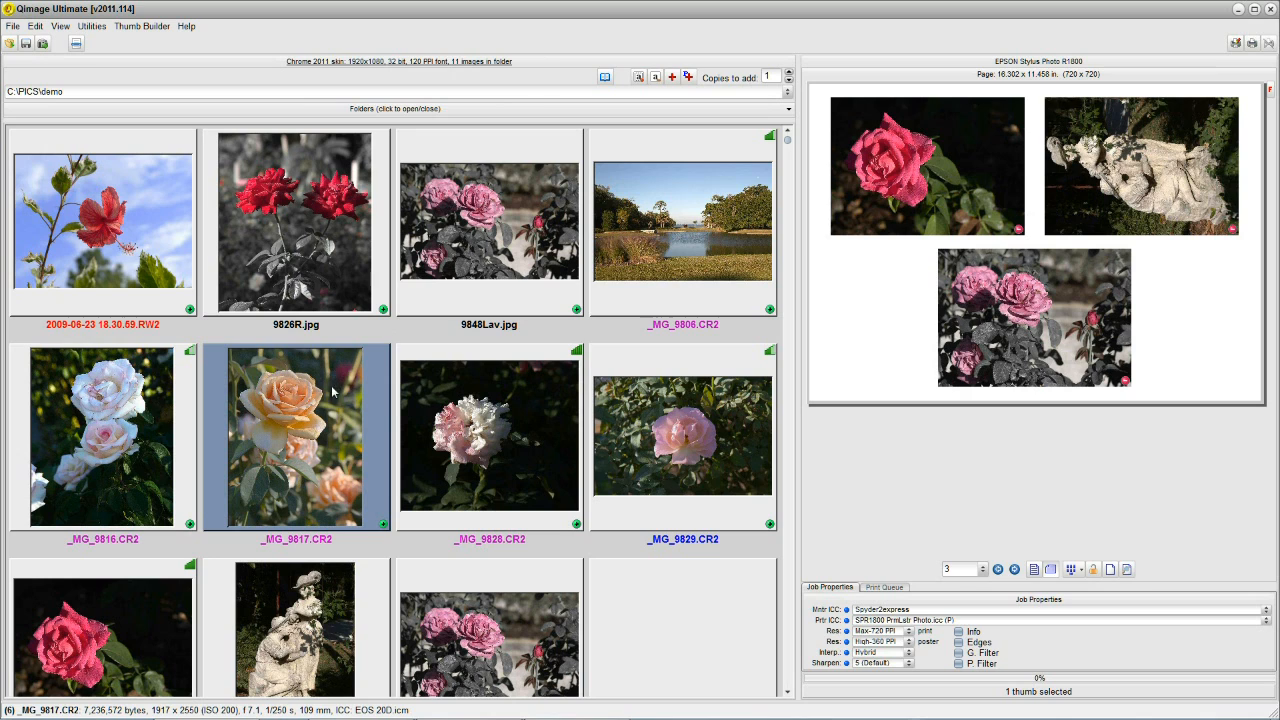
# Set all thumbnails in the demo folder to No Rating and clear the print queue
pyautogui.hotkey('ctrl', 'a')
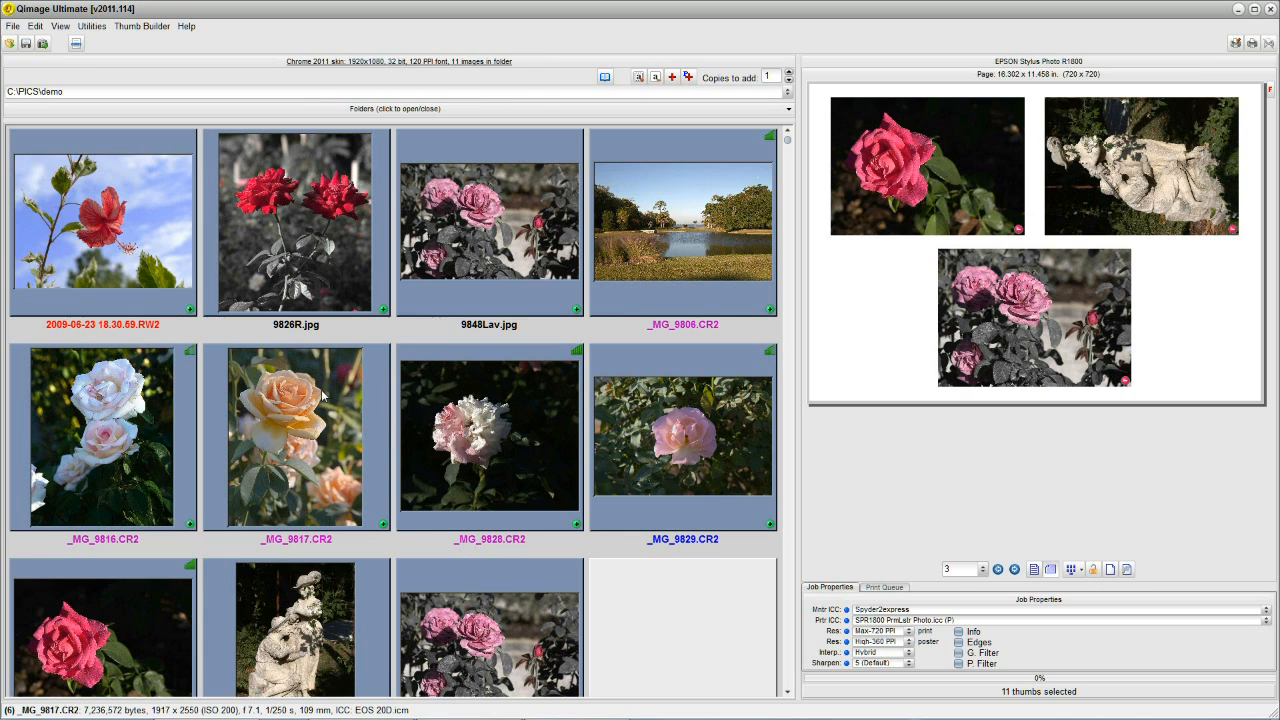
pyautogui.rightClick(324, 390)
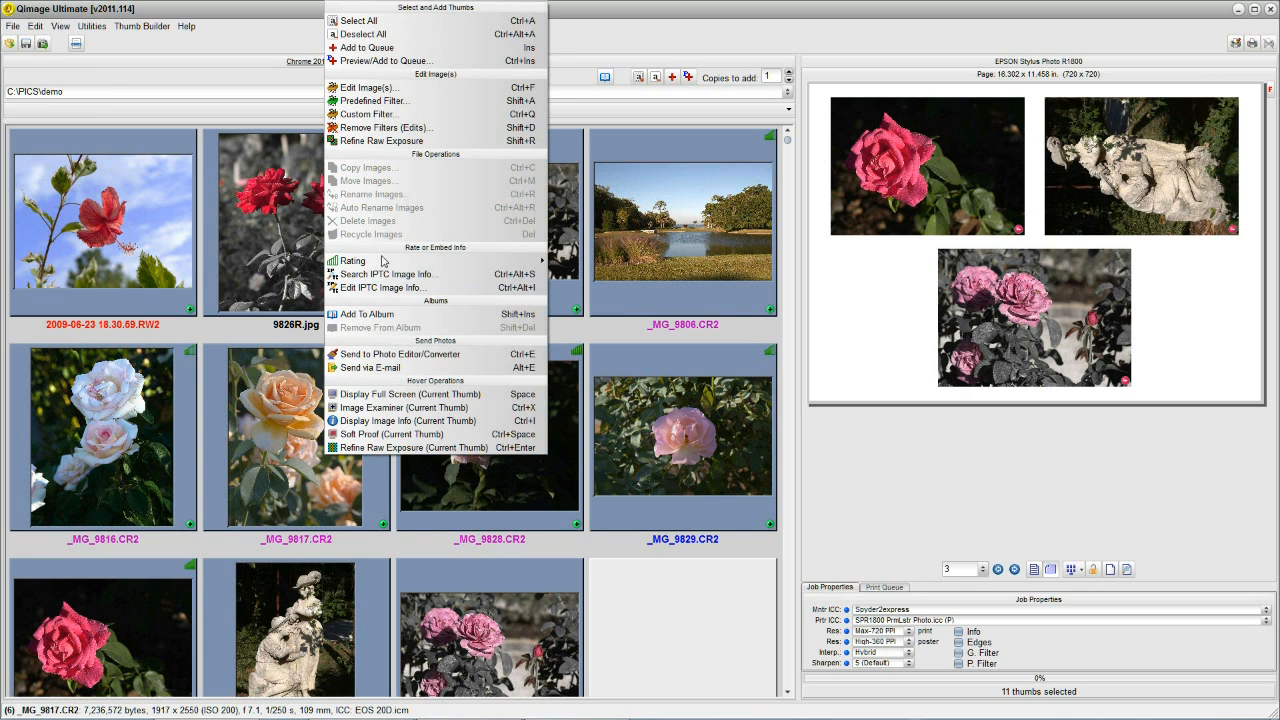
pyautogui.moveTo(386, 265)
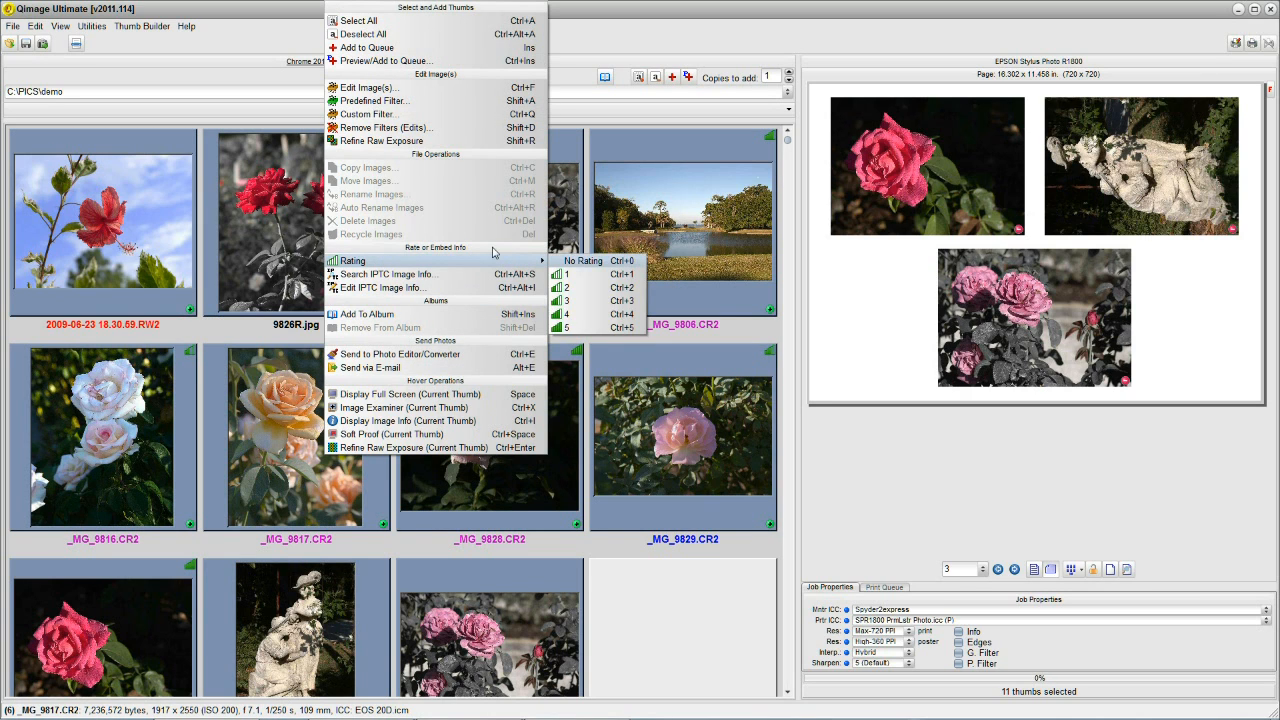
pyautogui.click(574, 262)
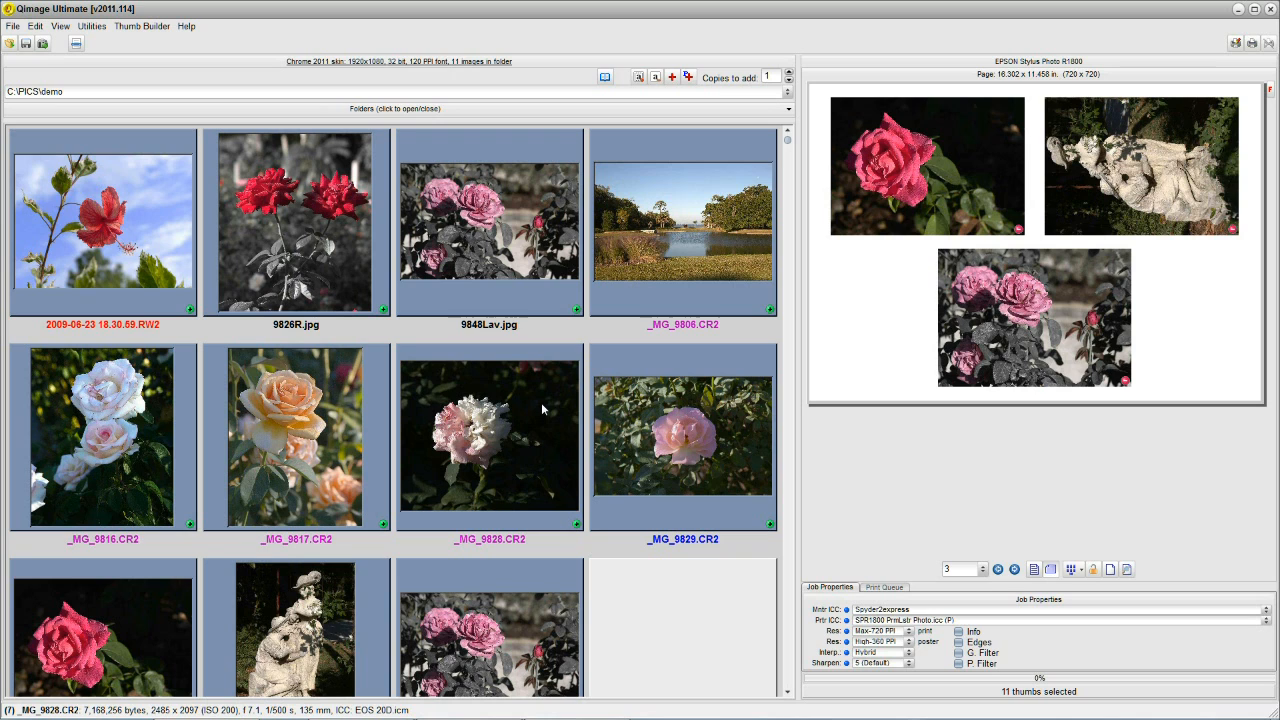
pyautogui.hotkey('ctrl', 'u')
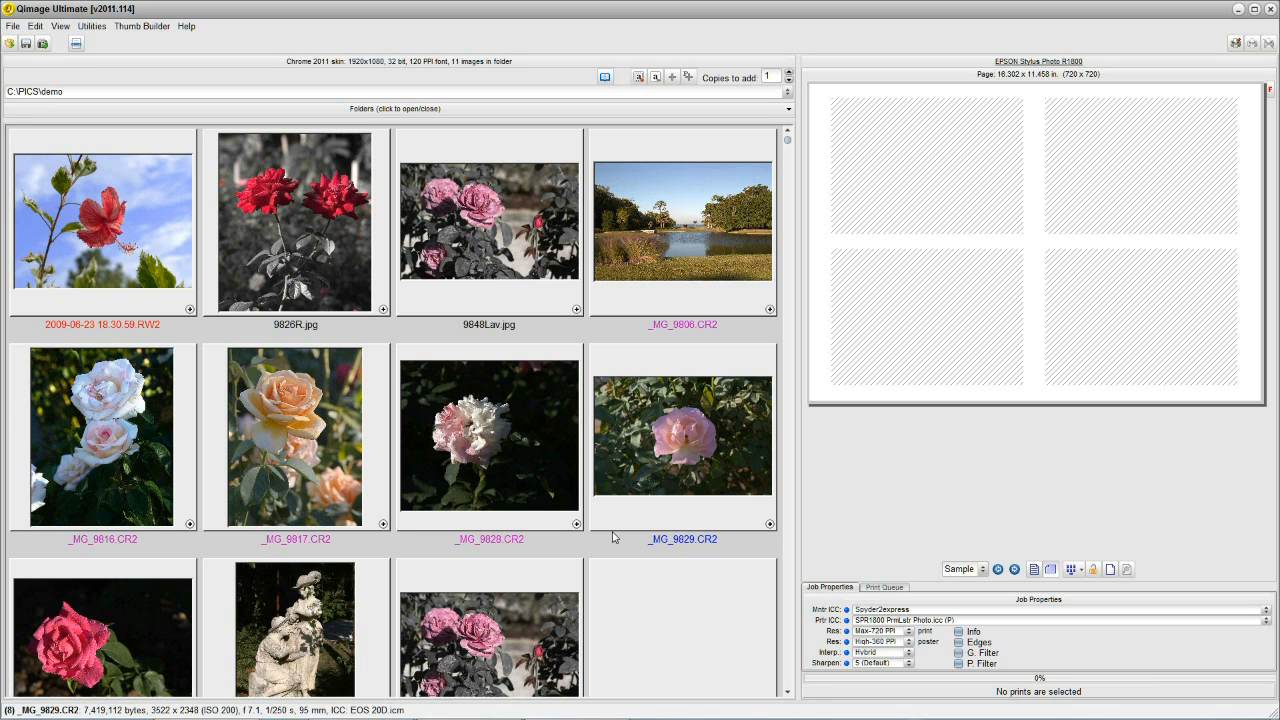
# Queue a 7 x 5 print of _MG_9844.CR2 and extract its embedded raw image into the originals' folder
pyautogui.click(786, 694)
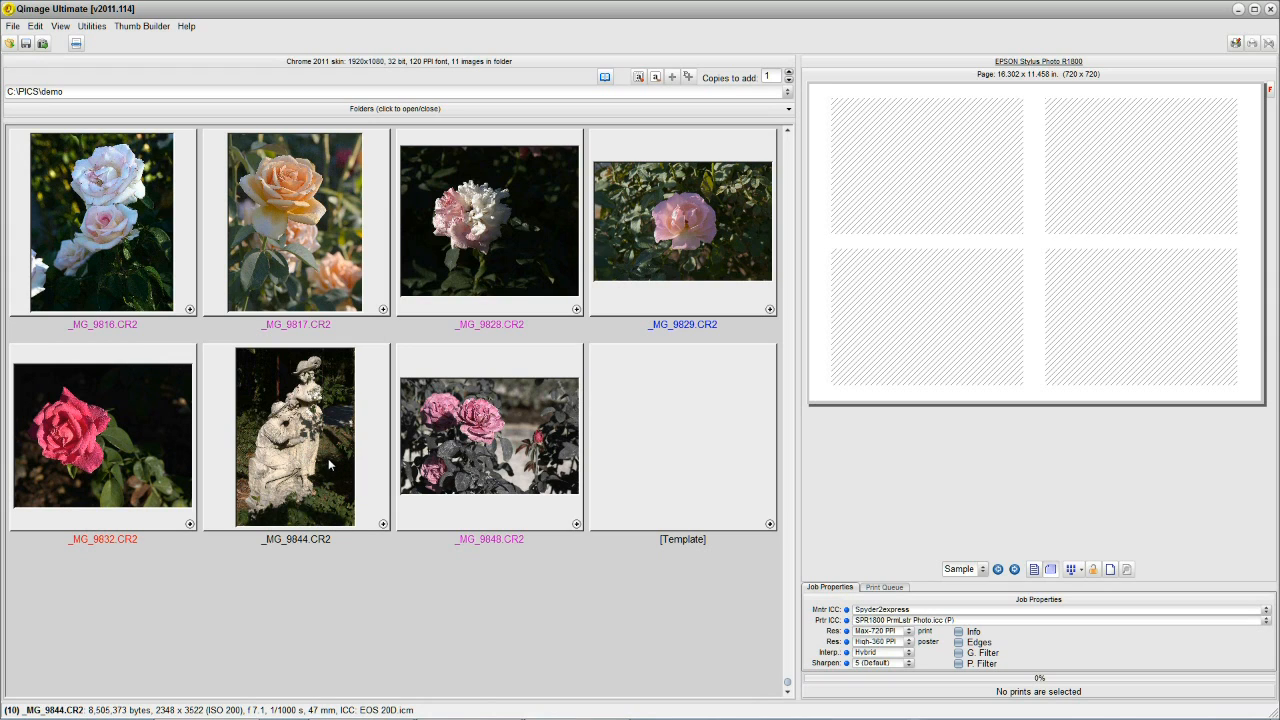
pyautogui.click(382, 525)
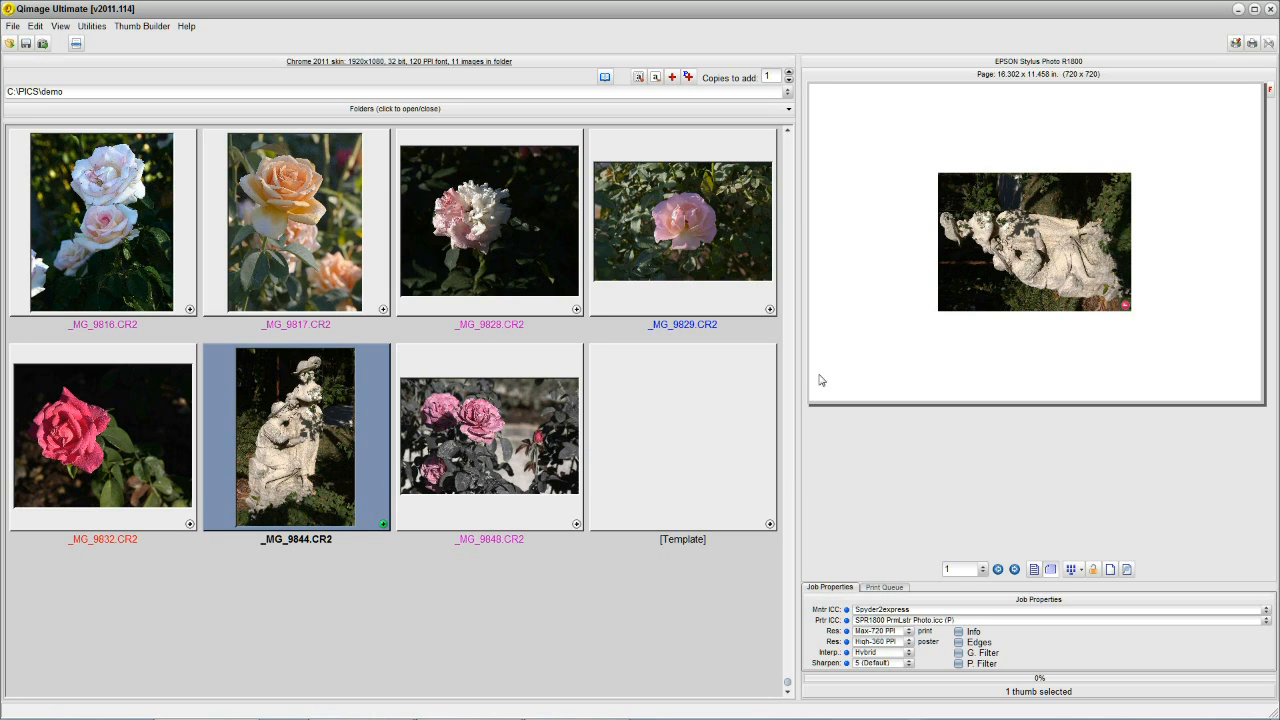
pyautogui.rightClick(1046, 252)
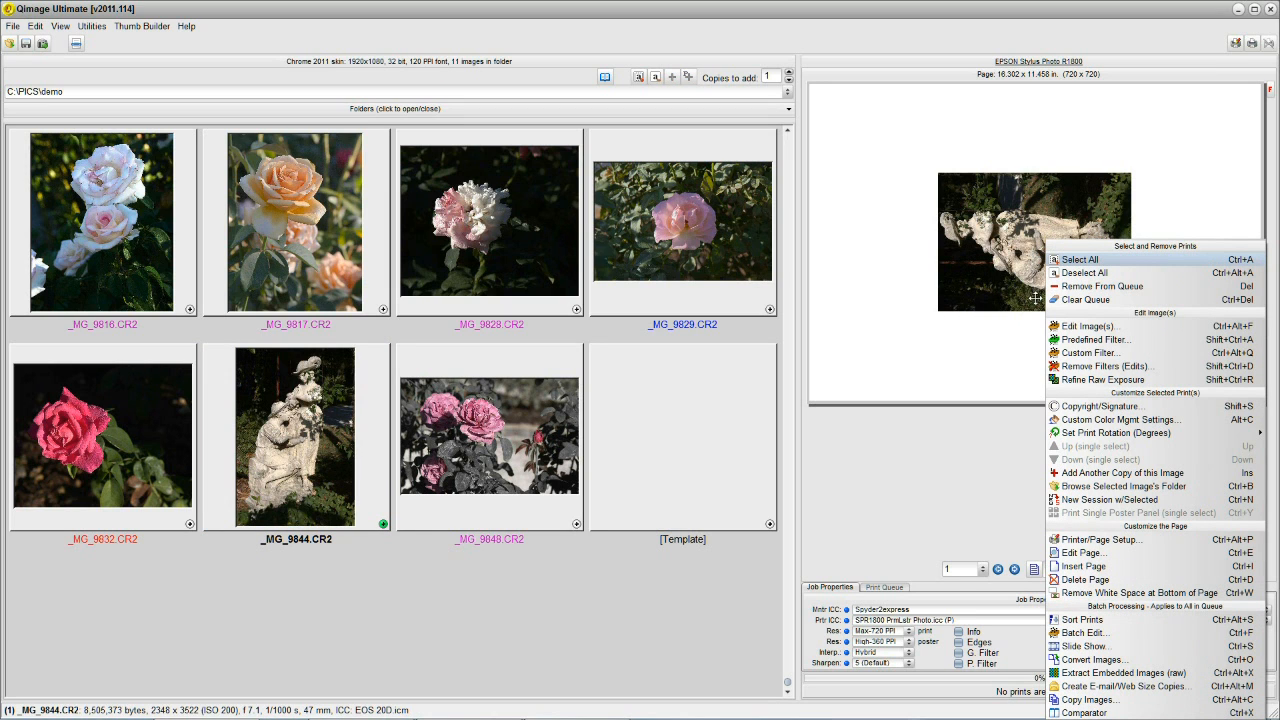
pyautogui.click(1144, 676)
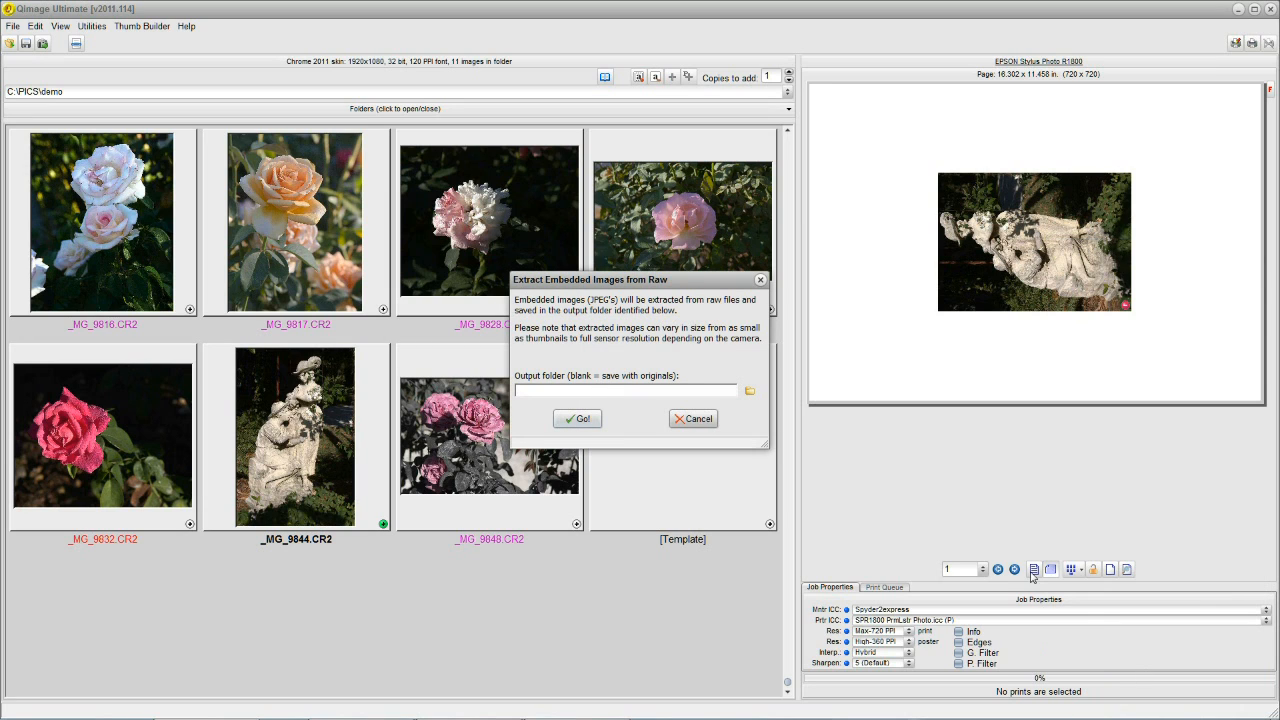
pyautogui.click(578, 420)
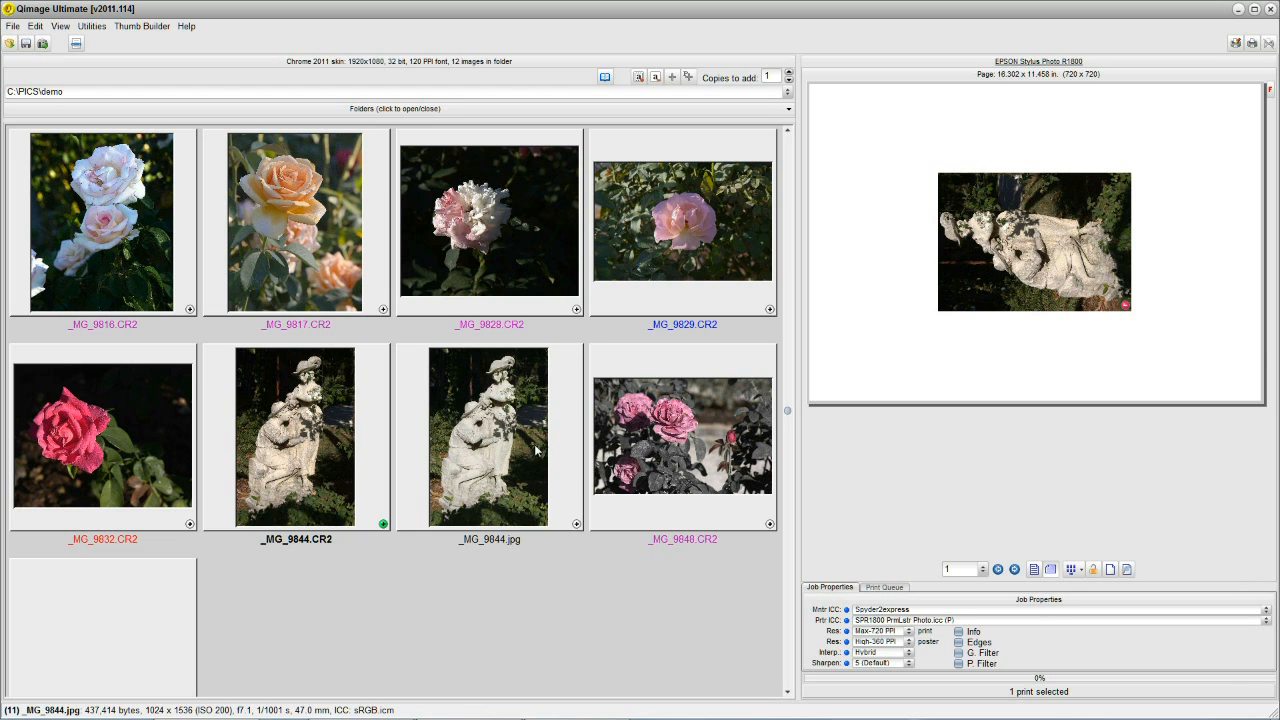
# View the extracted _MG_9844.jpg full screen and add it to the print queue
pyautogui.doubleClick(504, 447)
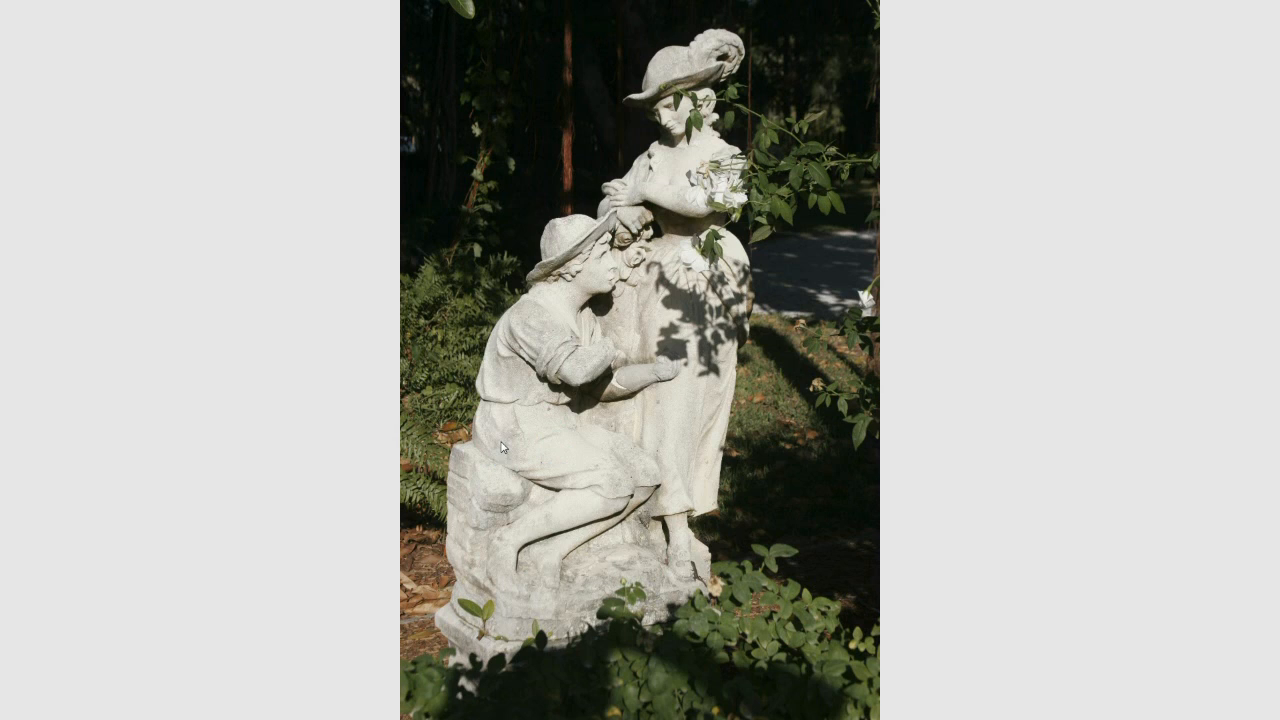
pyautogui.click(612, 413)
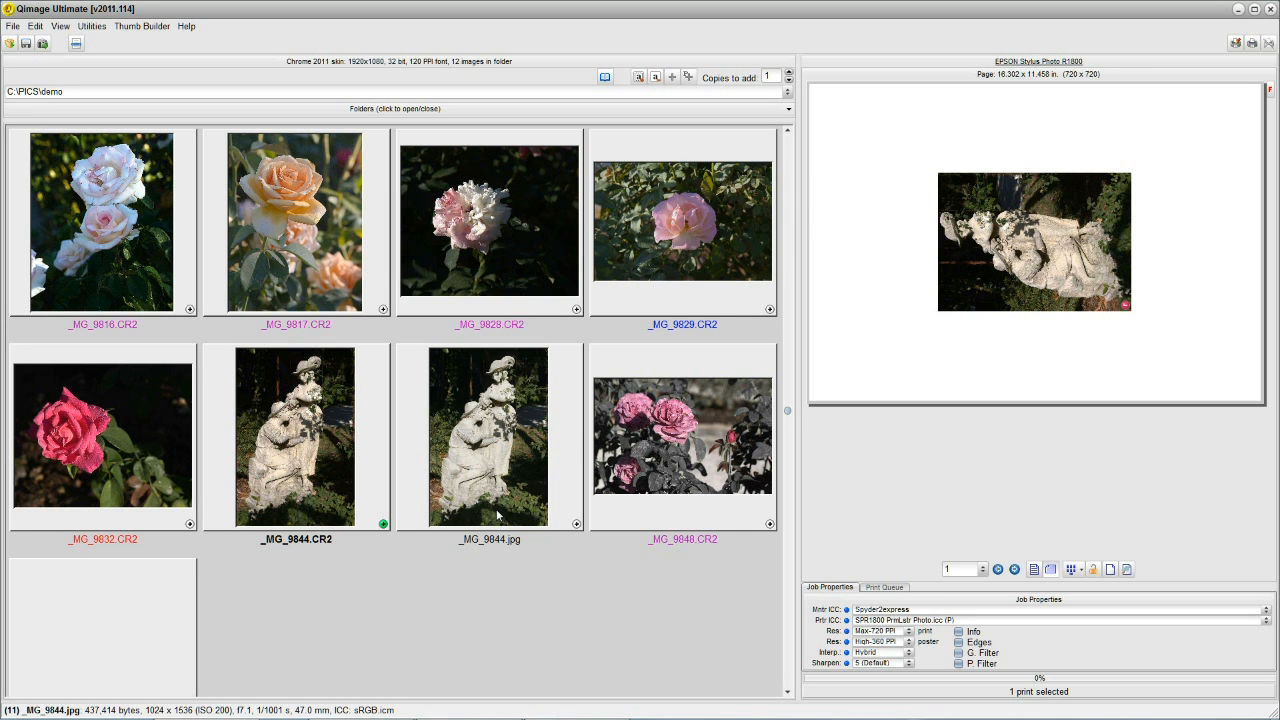
pyautogui.click(577, 526)
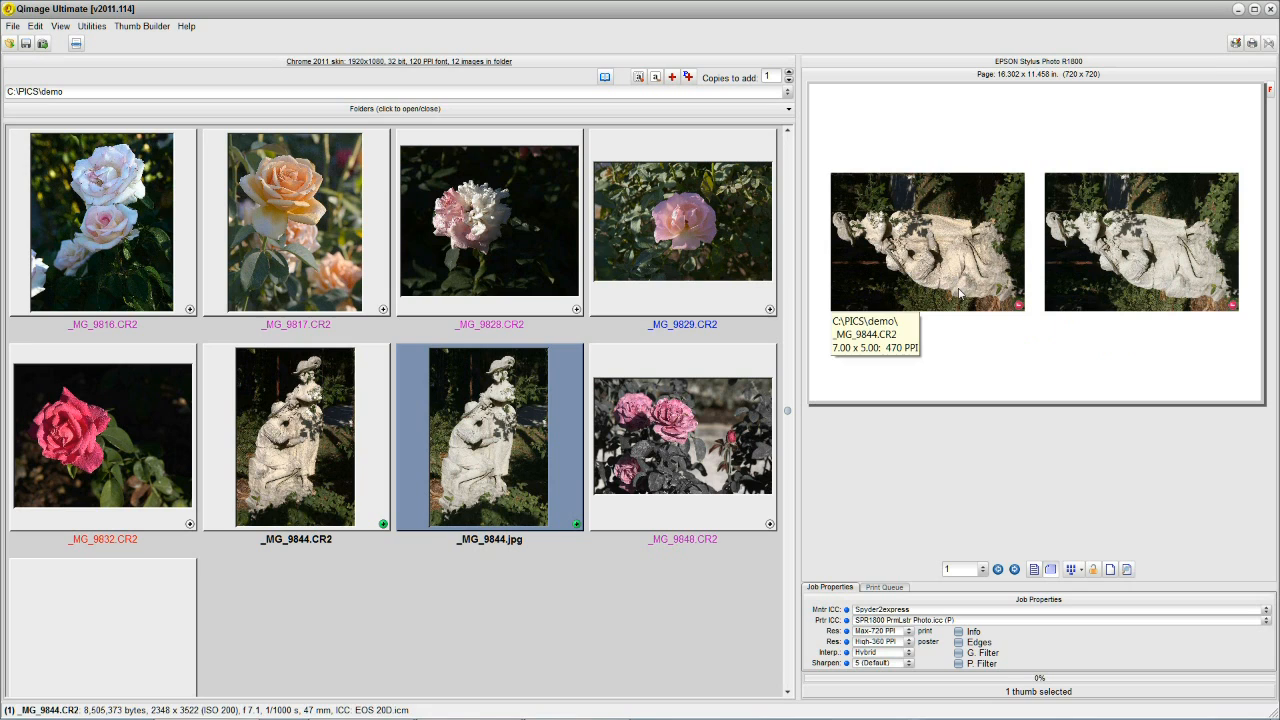
# Compare the queued _MG_9844.CR2 and _MG_9844.jpg side by side in the Comparator, and close it
pyautogui.moveTo(996, 297)
pyautogui.click(890, 590)
pyautogui.click(886, 627)
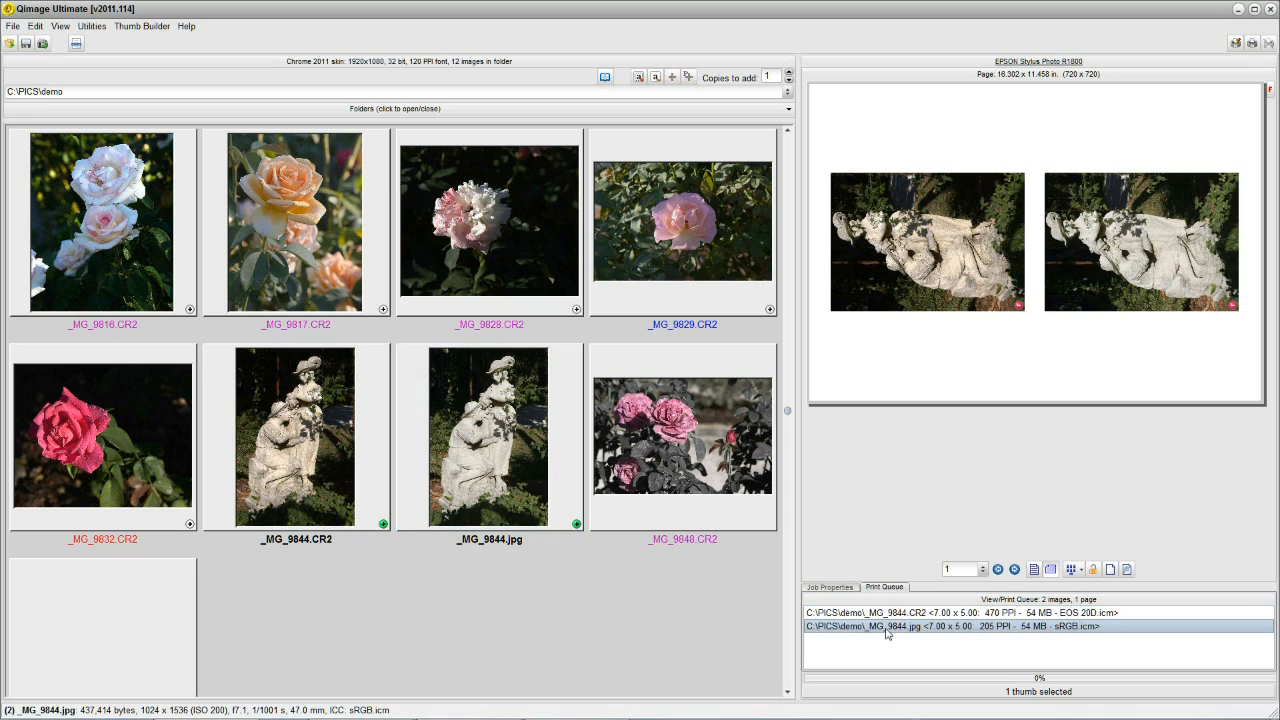
pyautogui.keyDown('ctrl'); pyautogui.click(885, 614); pyautogui.keyUp('ctrl')
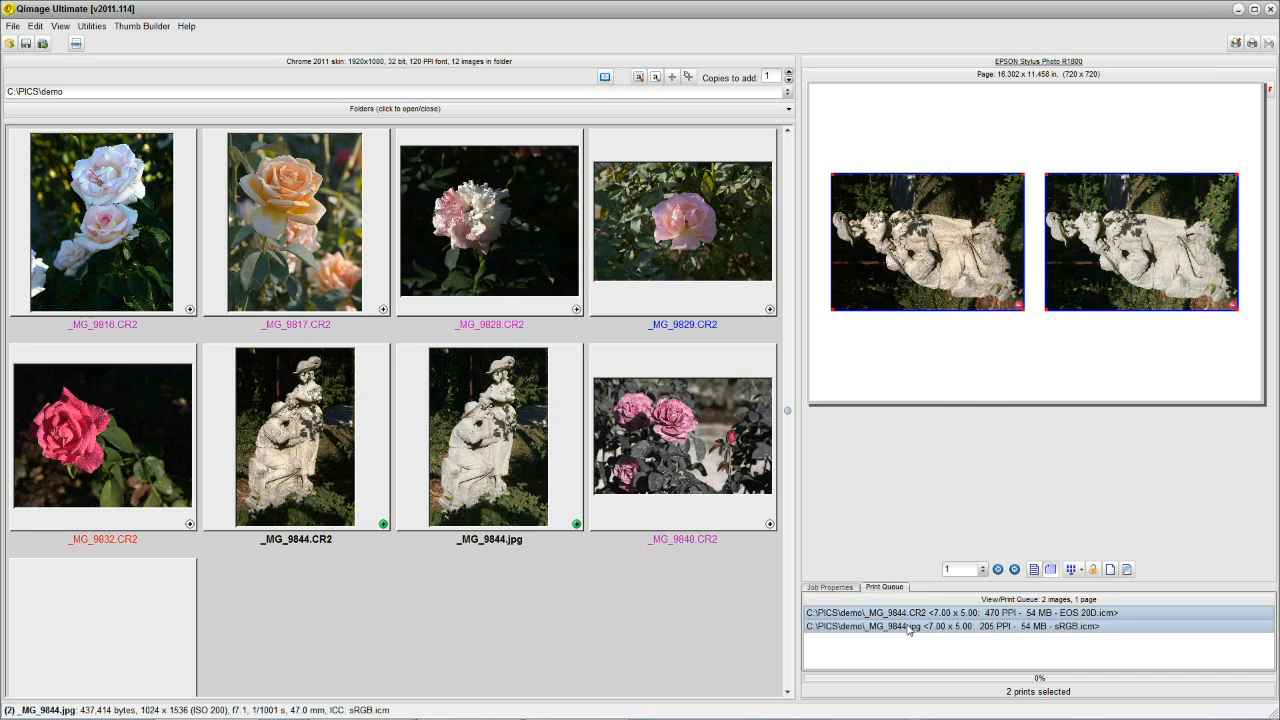
pyautogui.rightClick(909, 628)
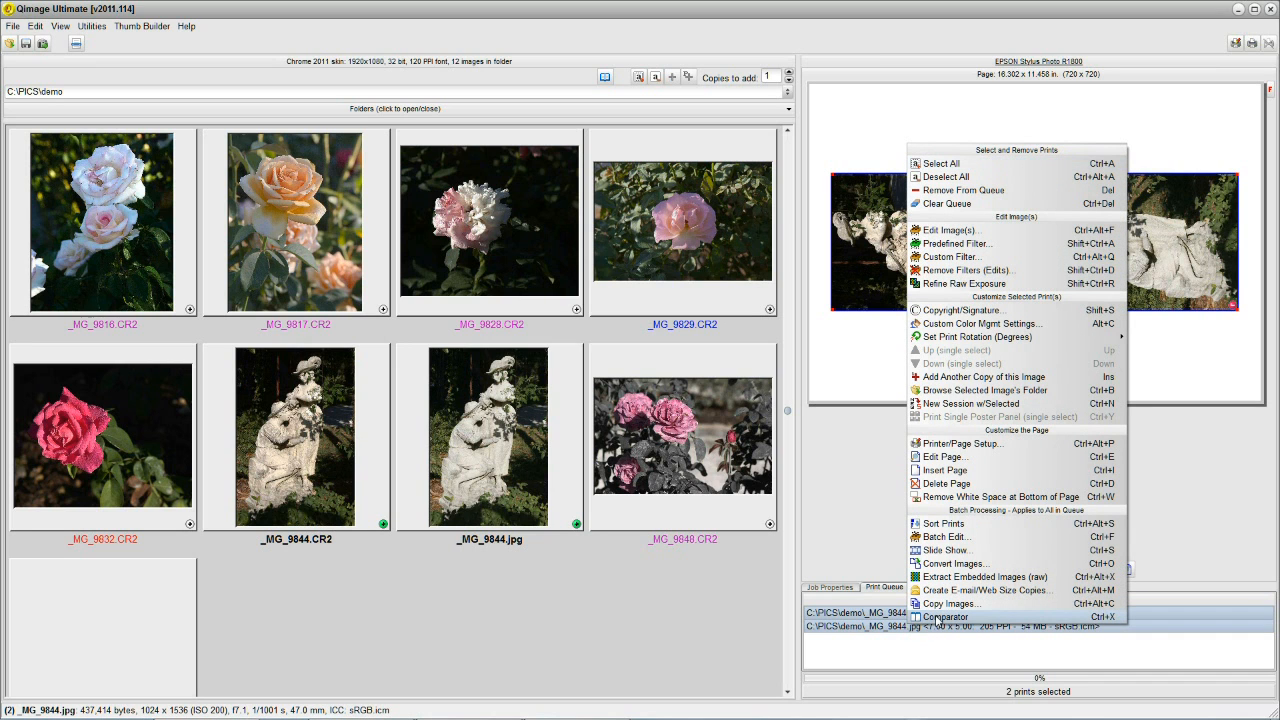
pyautogui.click(918, 618)
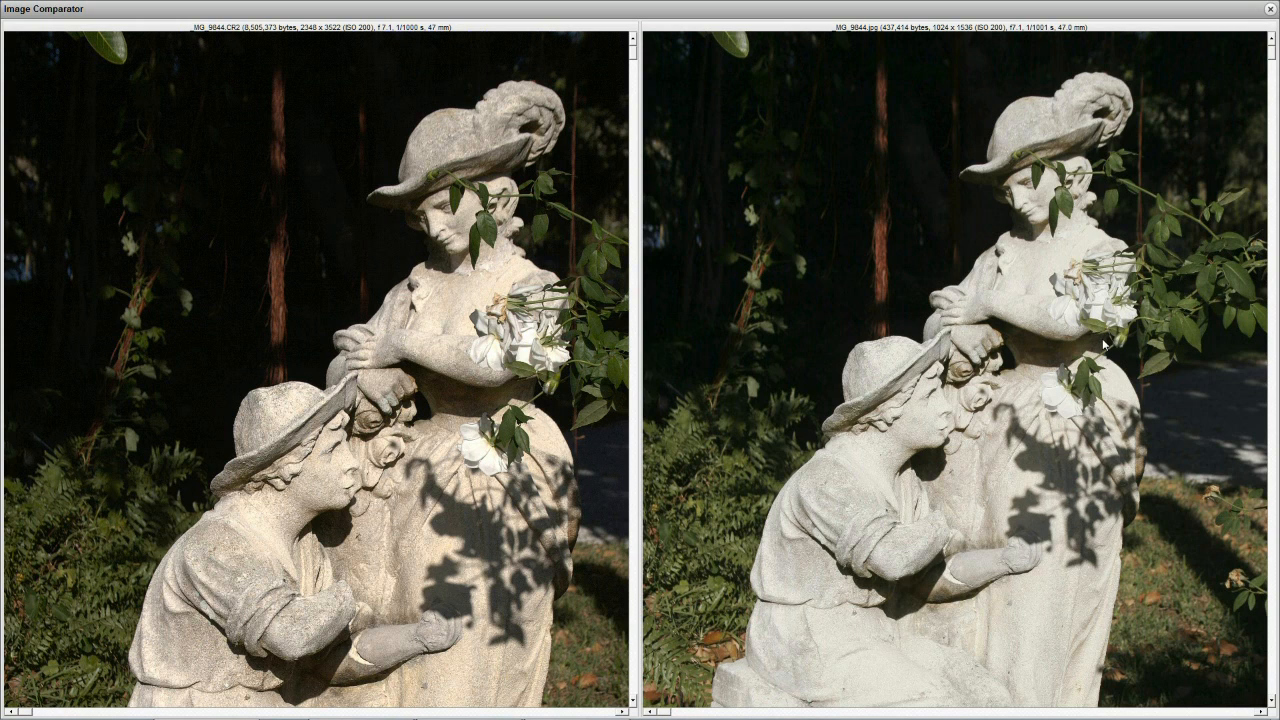
pyautogui.click(1271, 9)
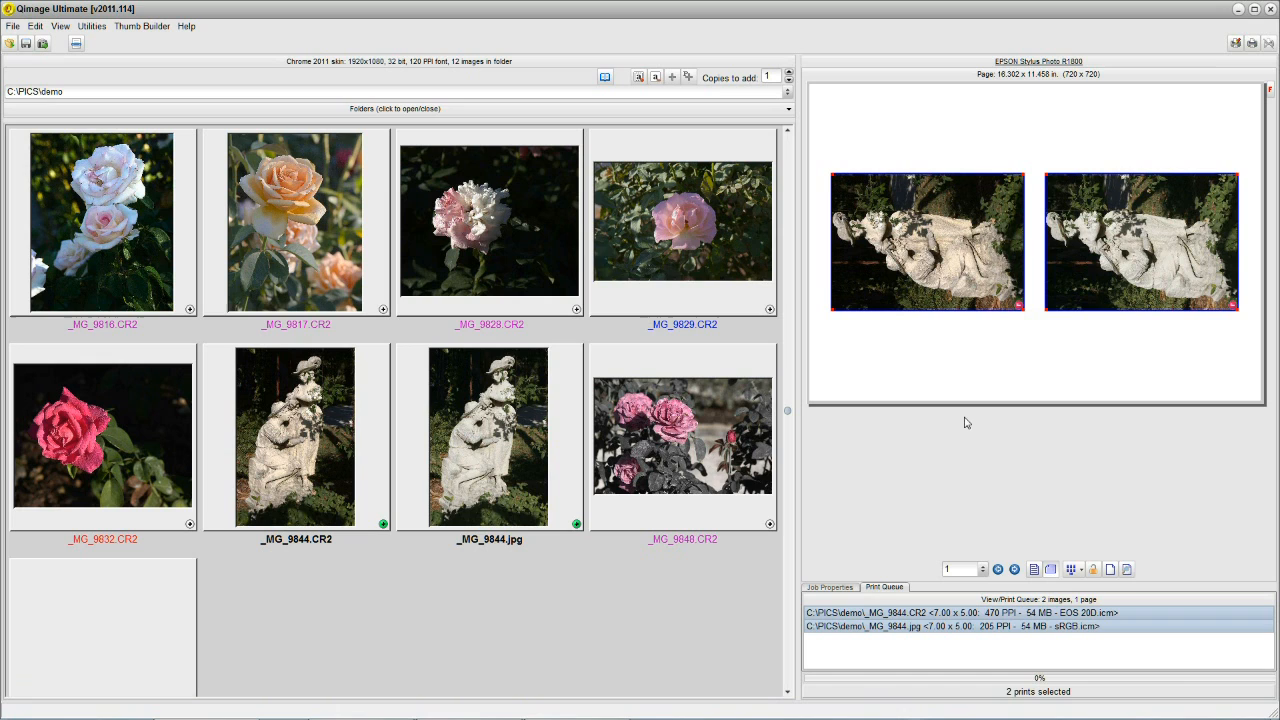
# Requeue only _MG_9844.CR2 and convert it to a quality-100 JPEG with profile to profile (ICC) conversion to sRGB
pyautogui.click(1233, 306)
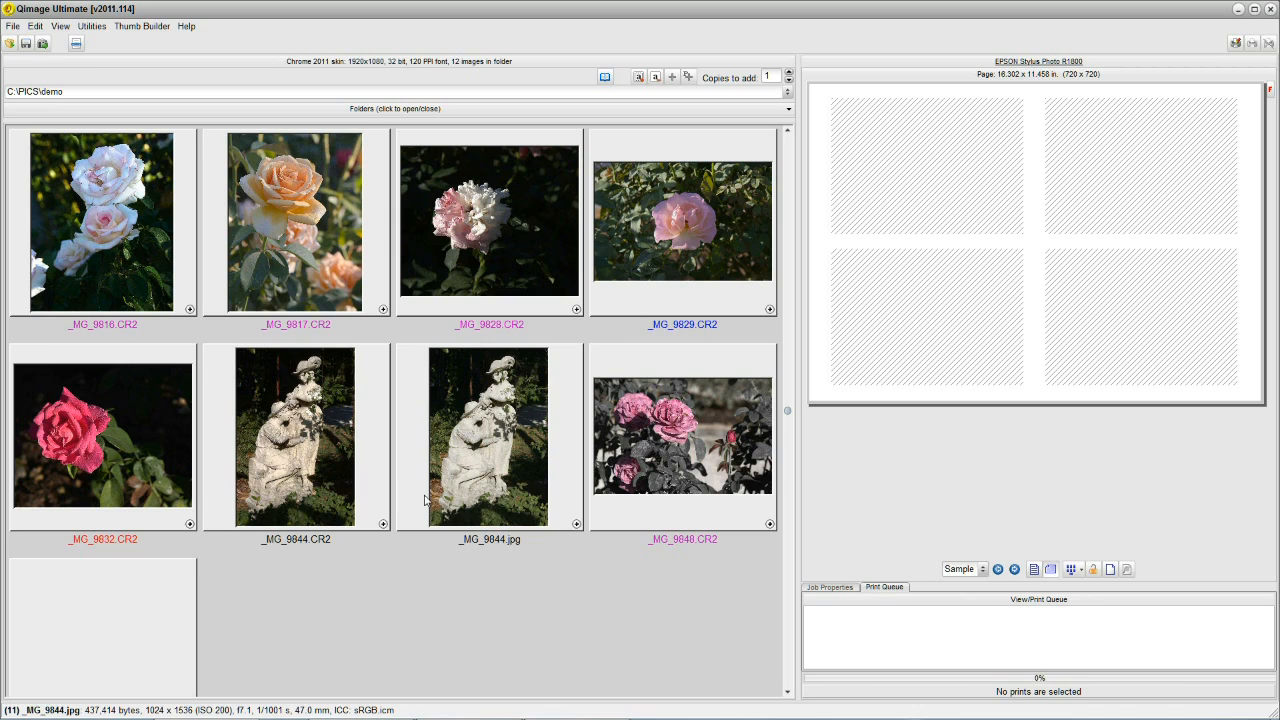
pyautogui.click(383, 525)
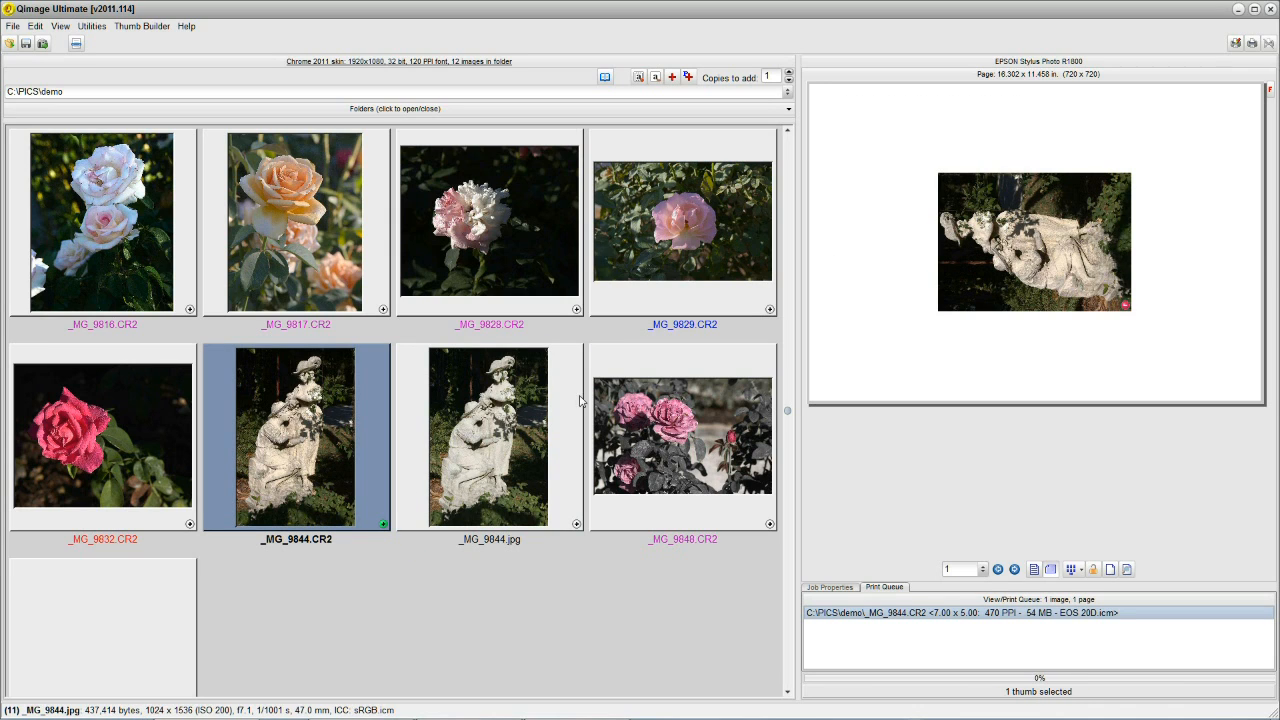
pyautogui.moveTo(980, 304)
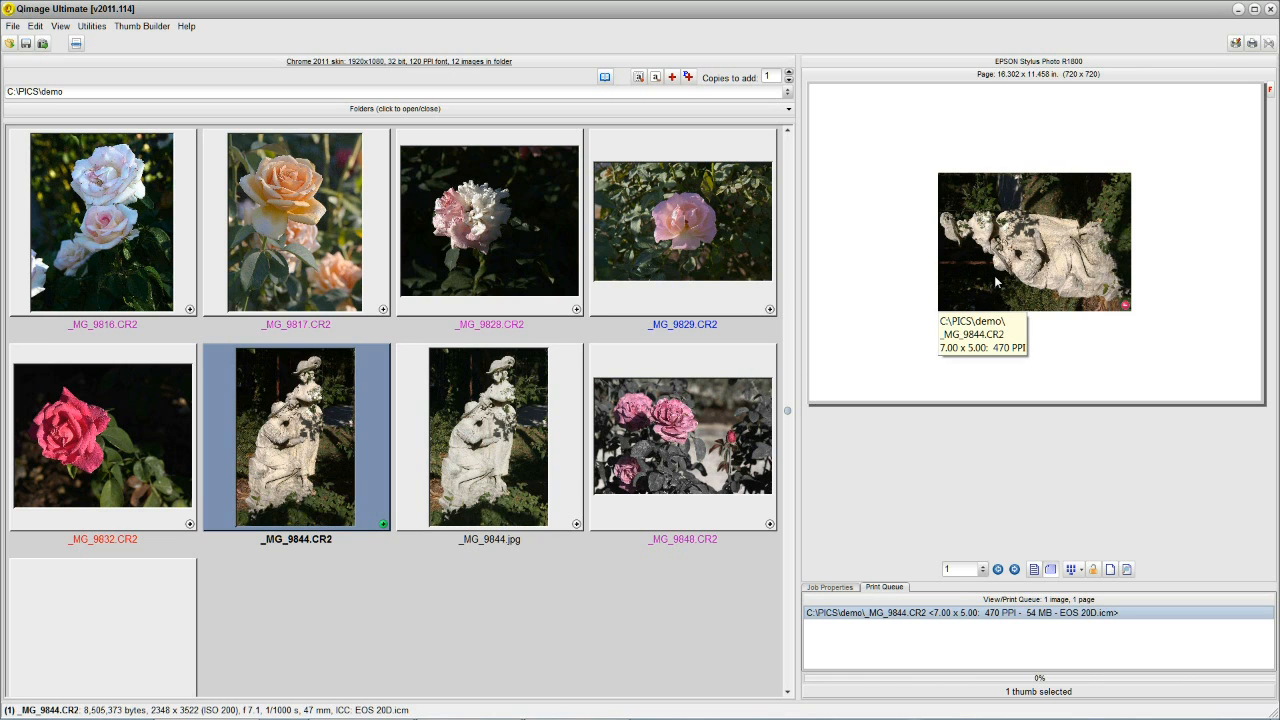
pyautogui.rightClick(995, 281)
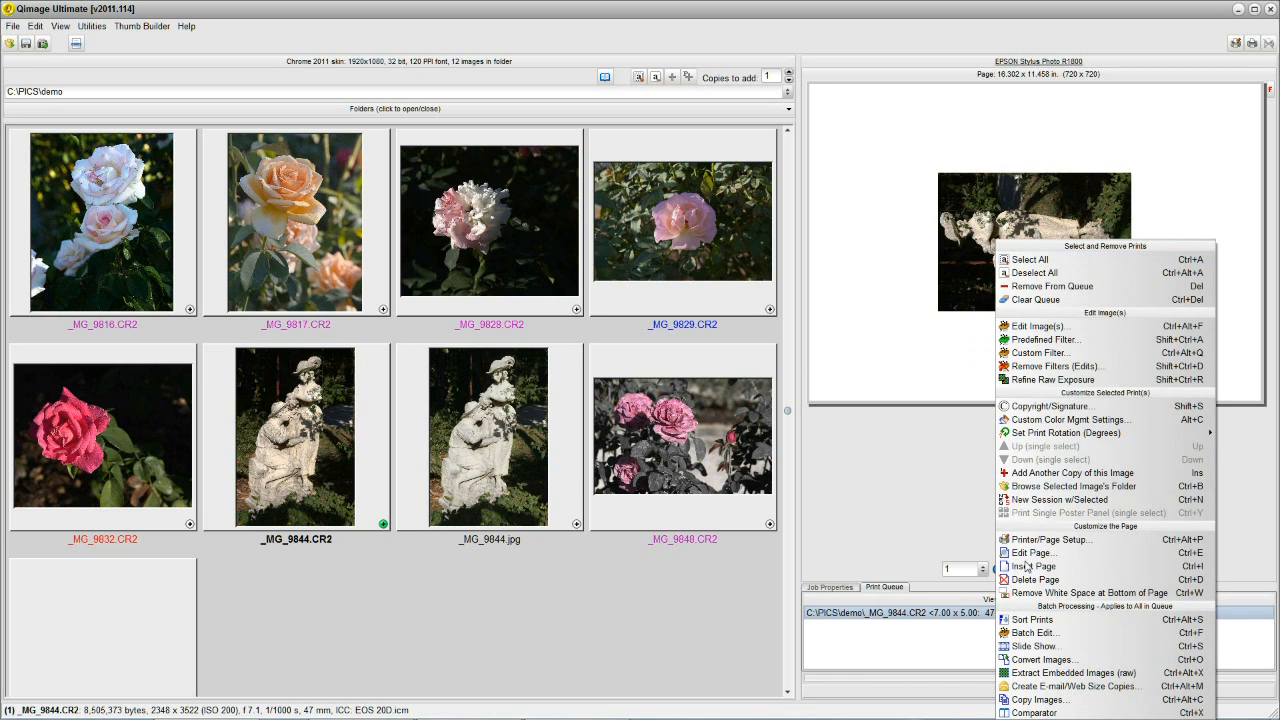
pyautogui.click(1056, 662)
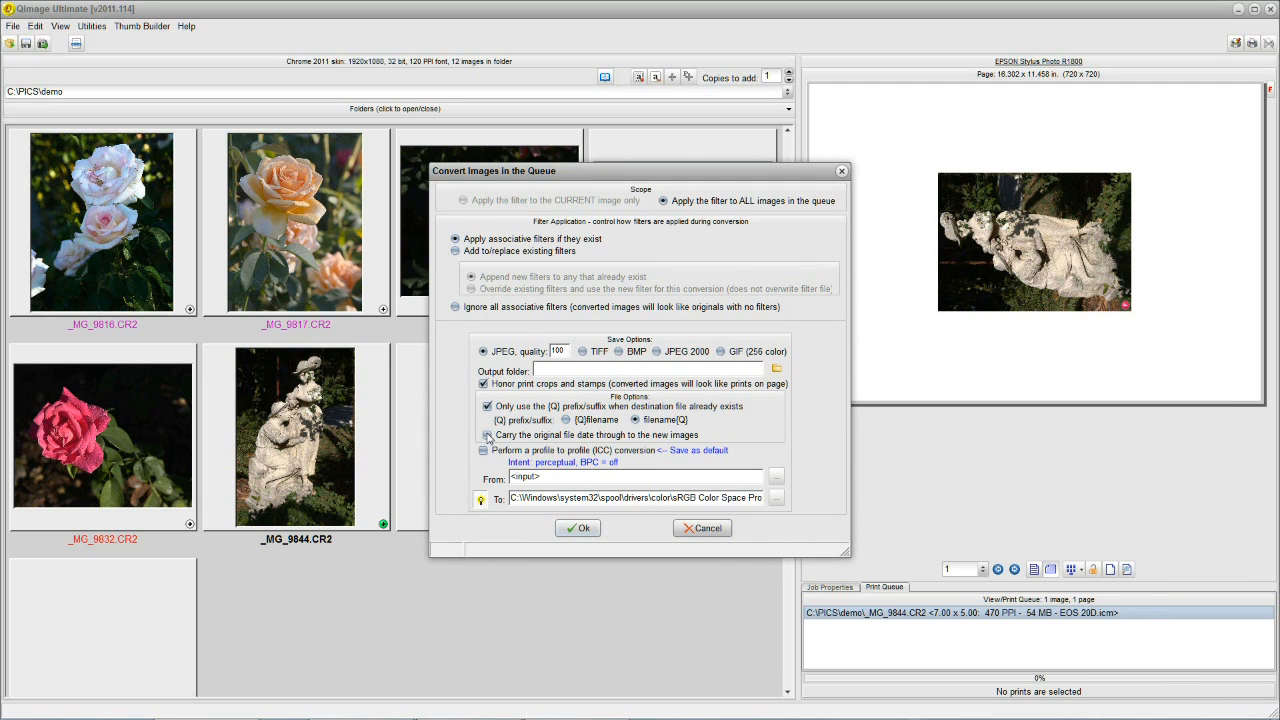
pyautogui.click(485, 451)
pyautogui.click(580, 530)
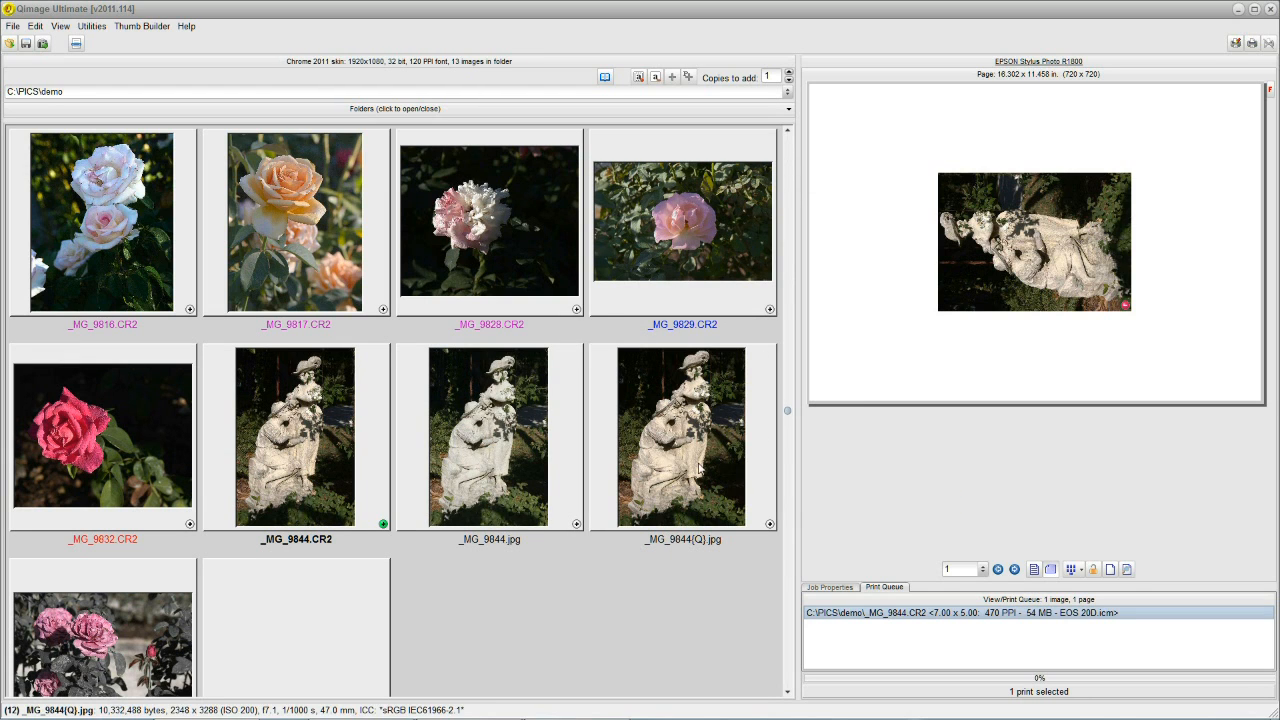
# Empty the print queue and add _MG_9844{Q}.jpg and _MG_9844.jpg to it
pyautogui.click(1126, 304)
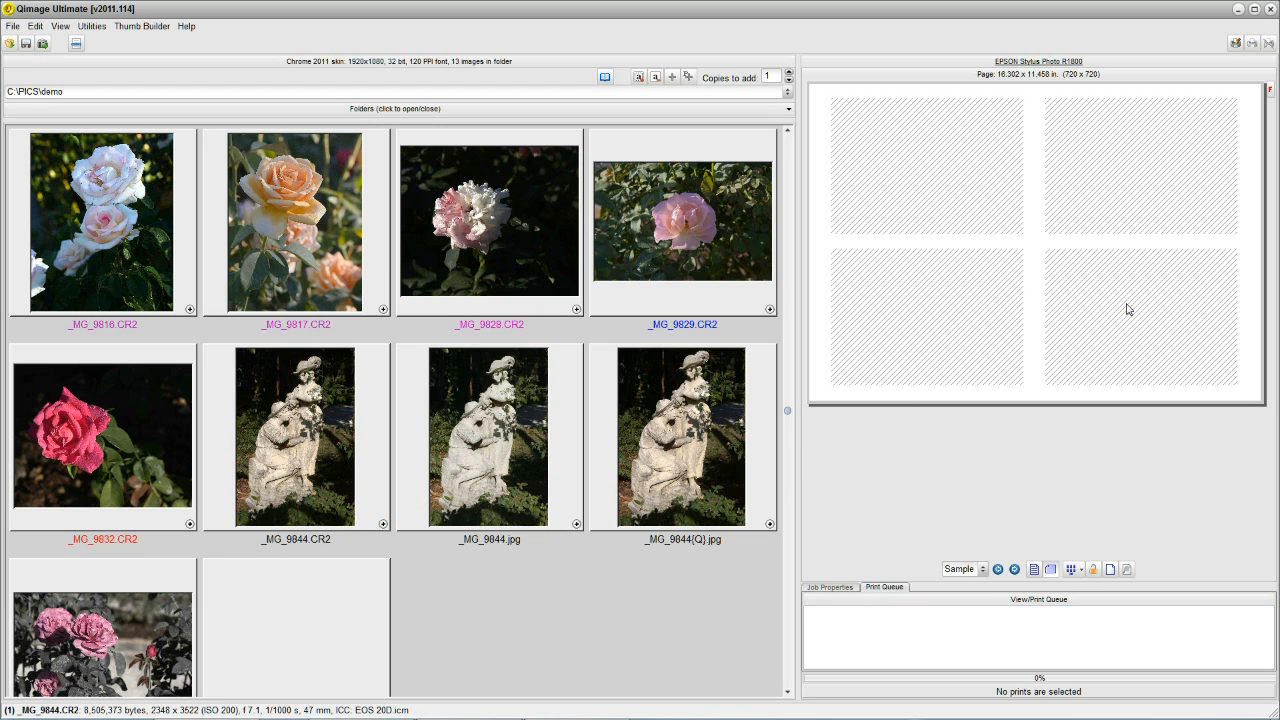
pyautogui.click(769, 522)
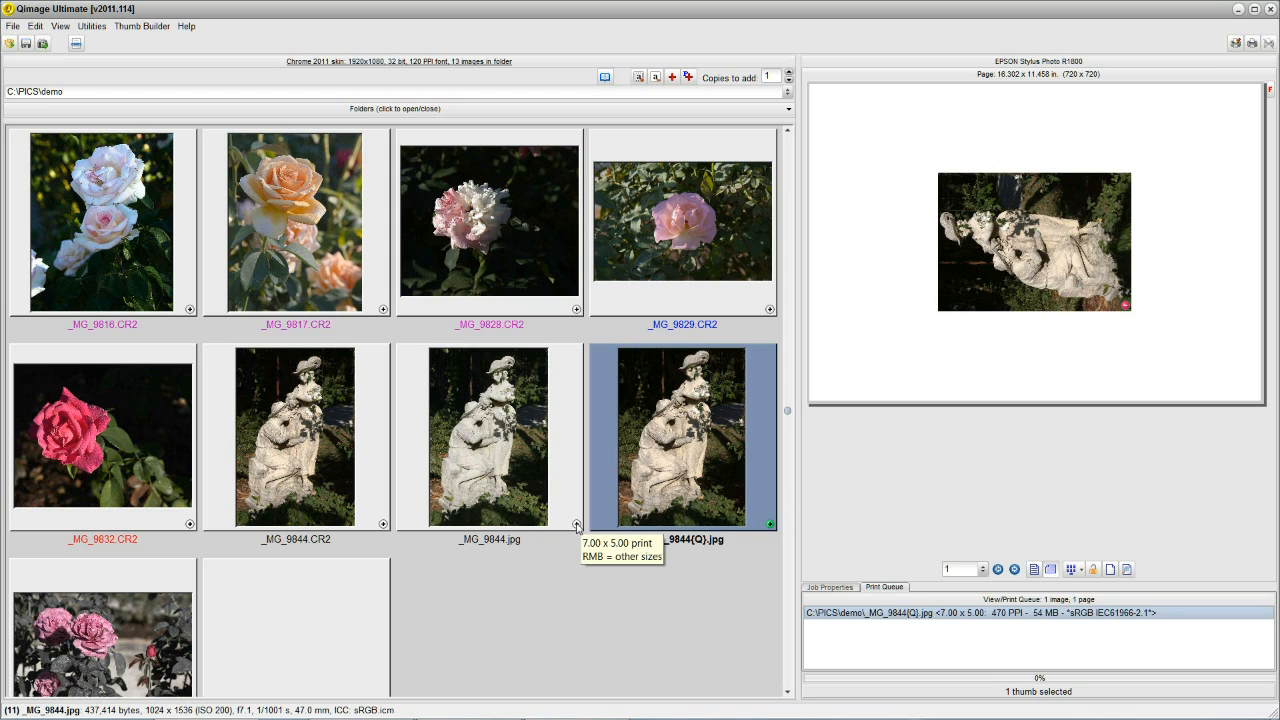
pyautogui.click(576, 525)
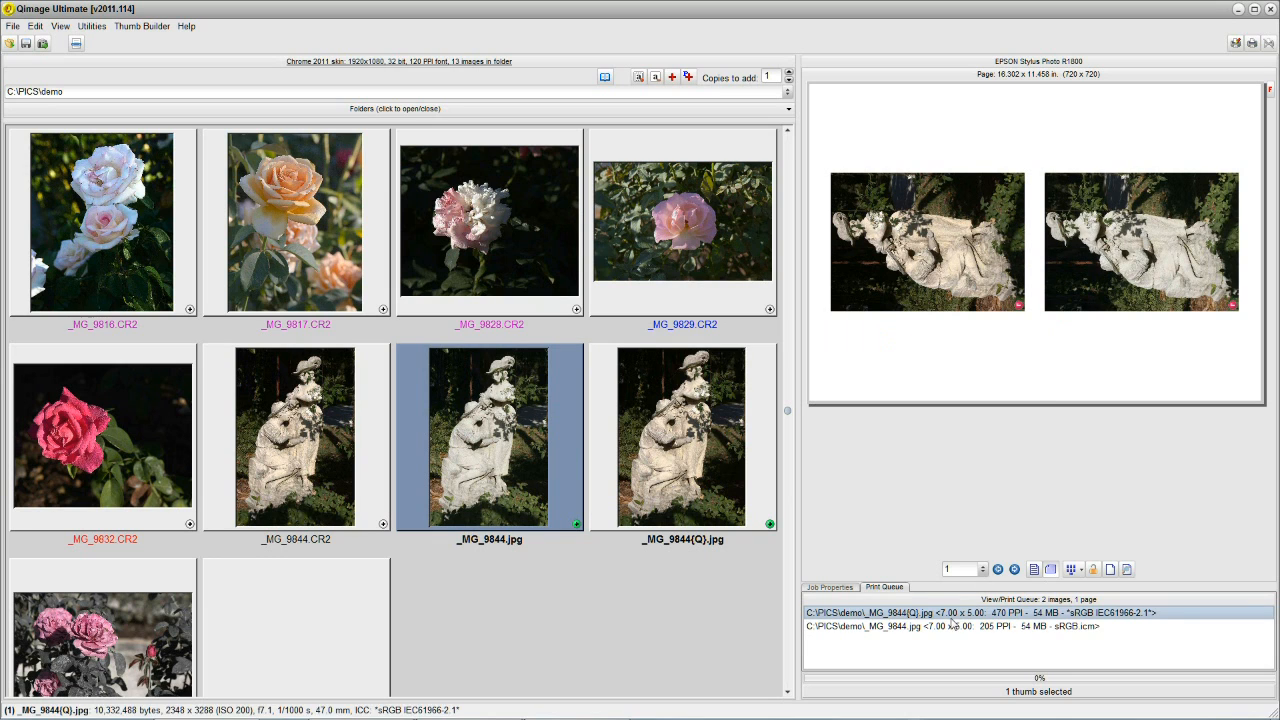
# Compare the queued _MG_9844{Q}.jpg and _MG_9844.jpg side by side in the Comparator, and close it
pyautogui.click(950, 627)
pyautogui.keyDown('ctrl'); pyautogui.click(946, 614); pyautogui.keyUp('ctrl')
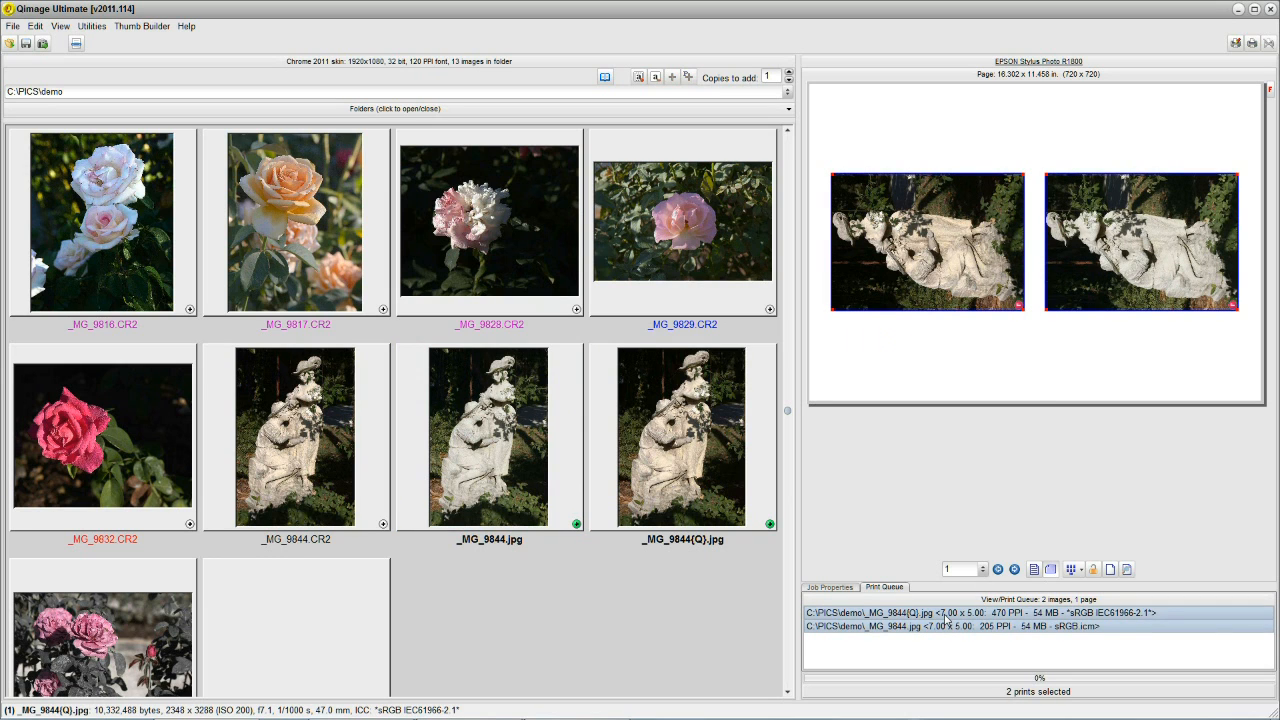
pyautogui.rightClick(945, 620)
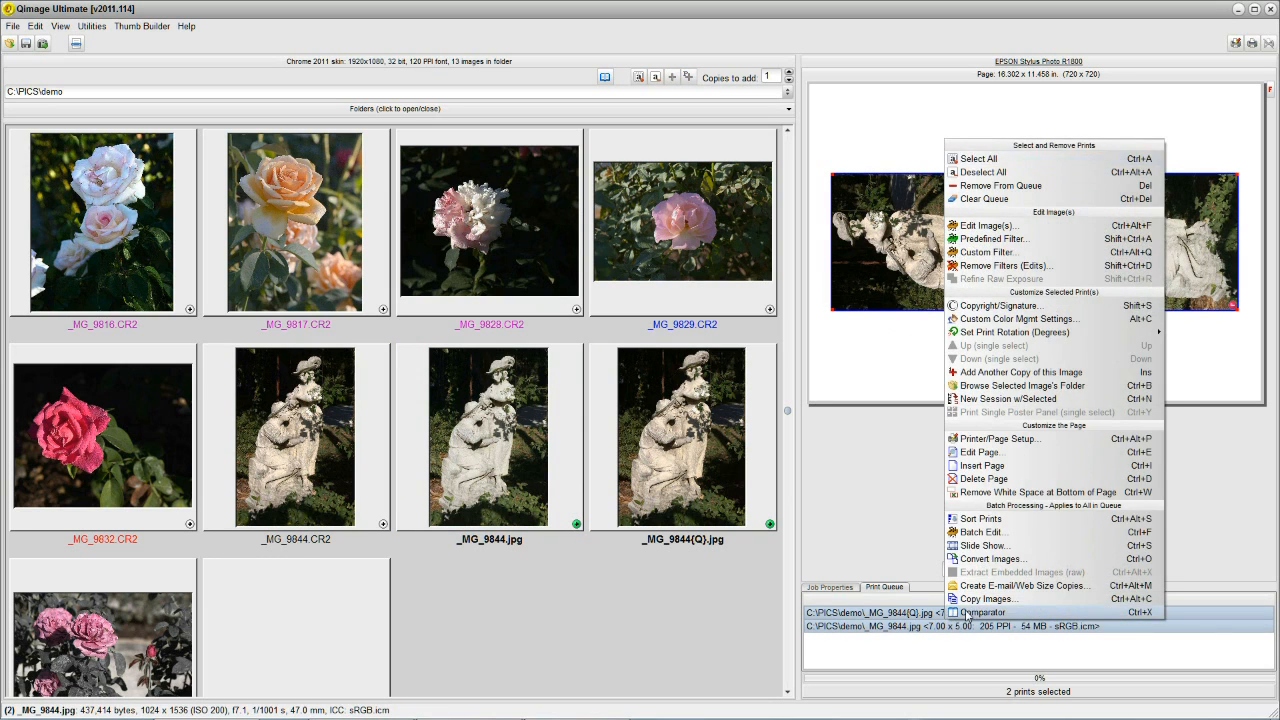
pyautogui.click(968, 615)
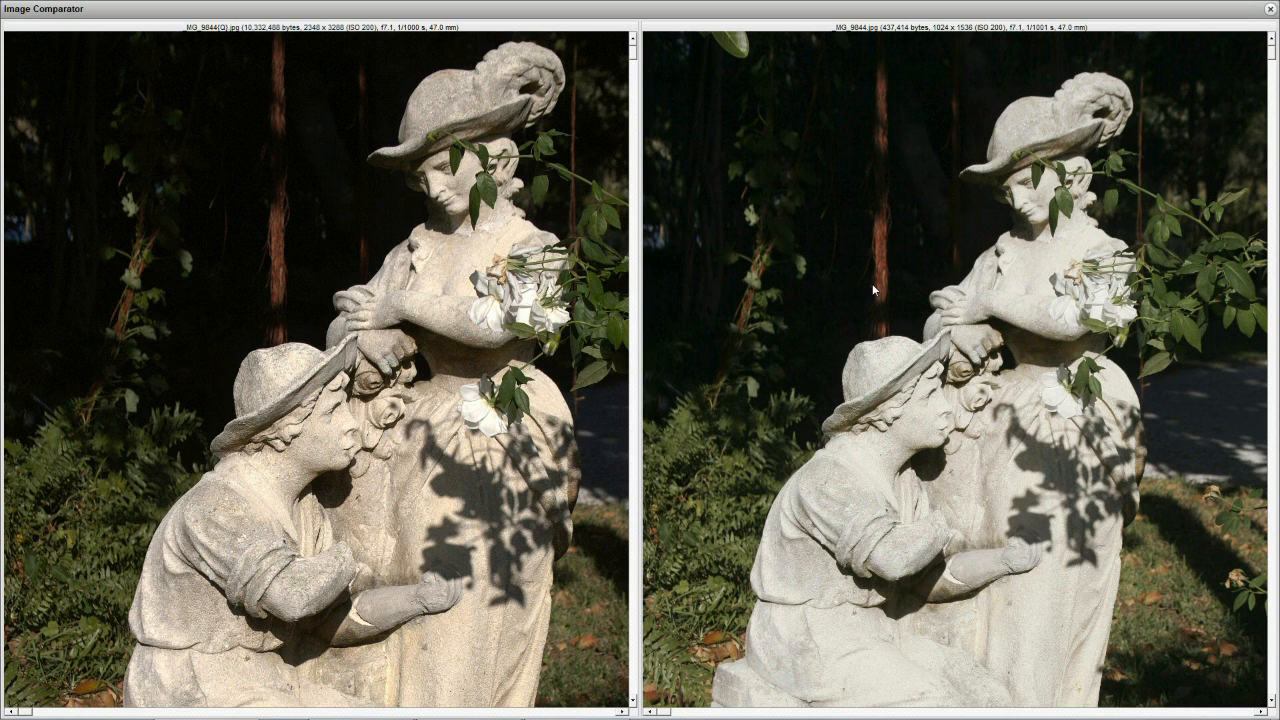
pyautogui.click(1271, 9)
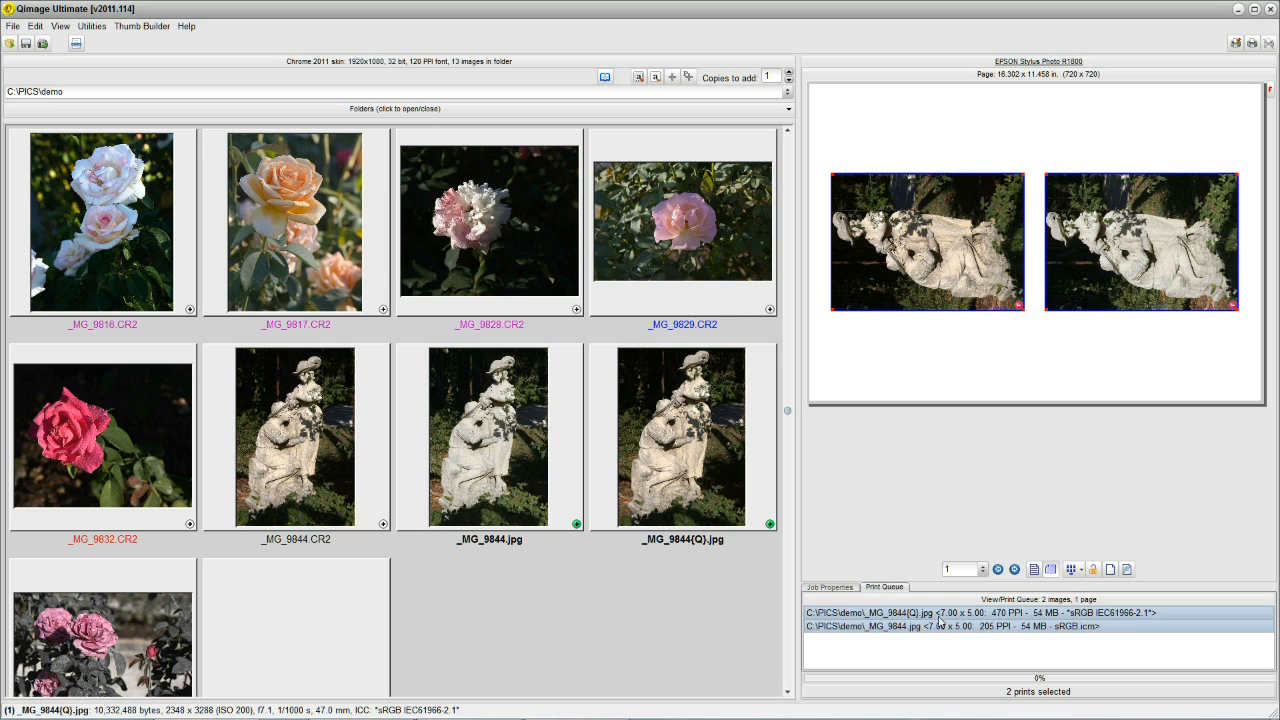